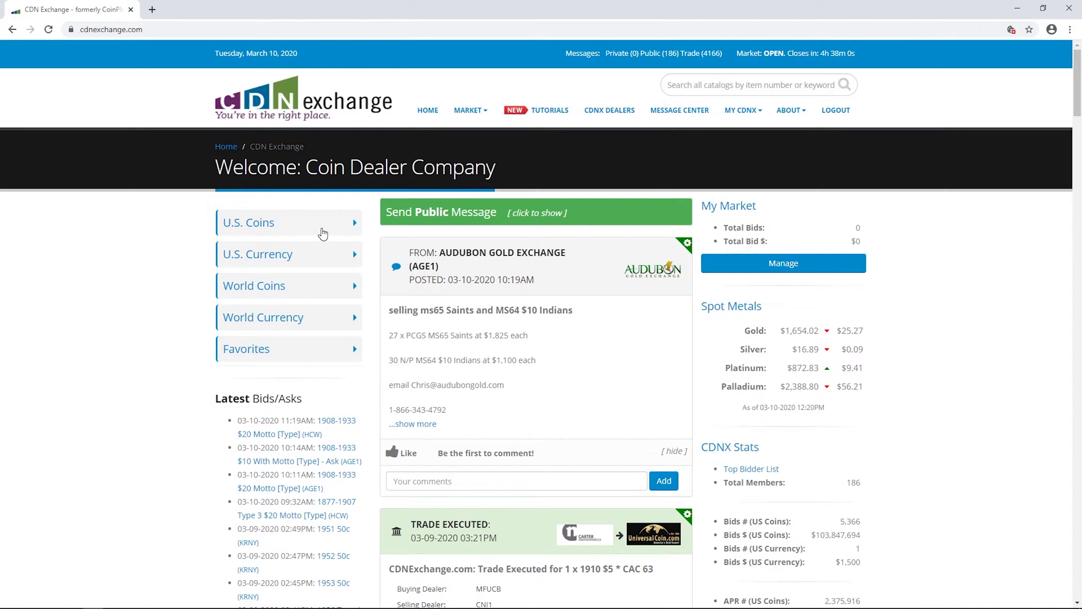
click(322, 233)
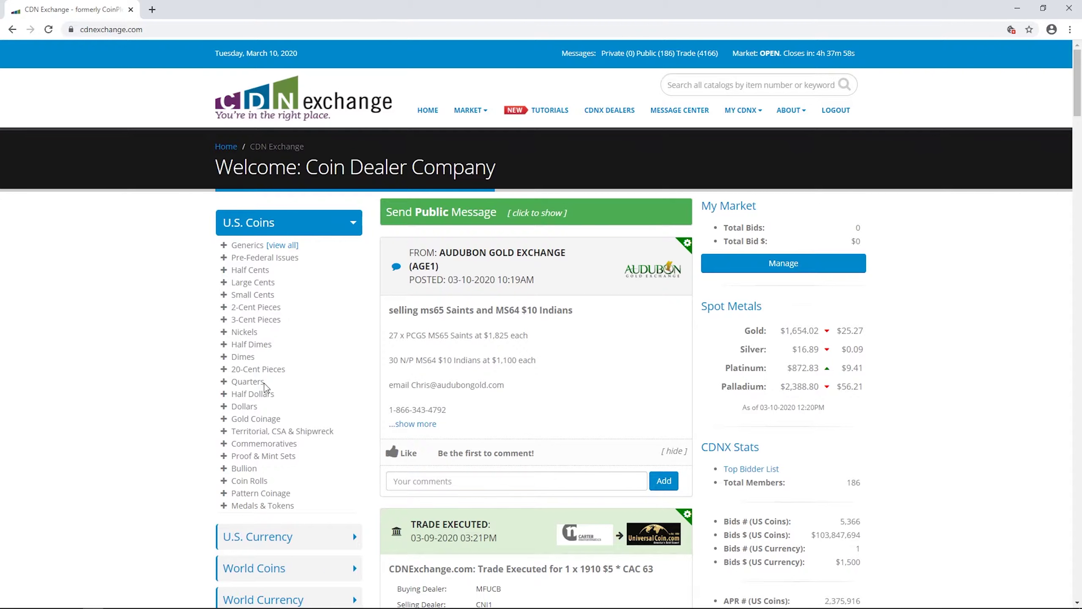
click(257, 394)
click(264, 502)
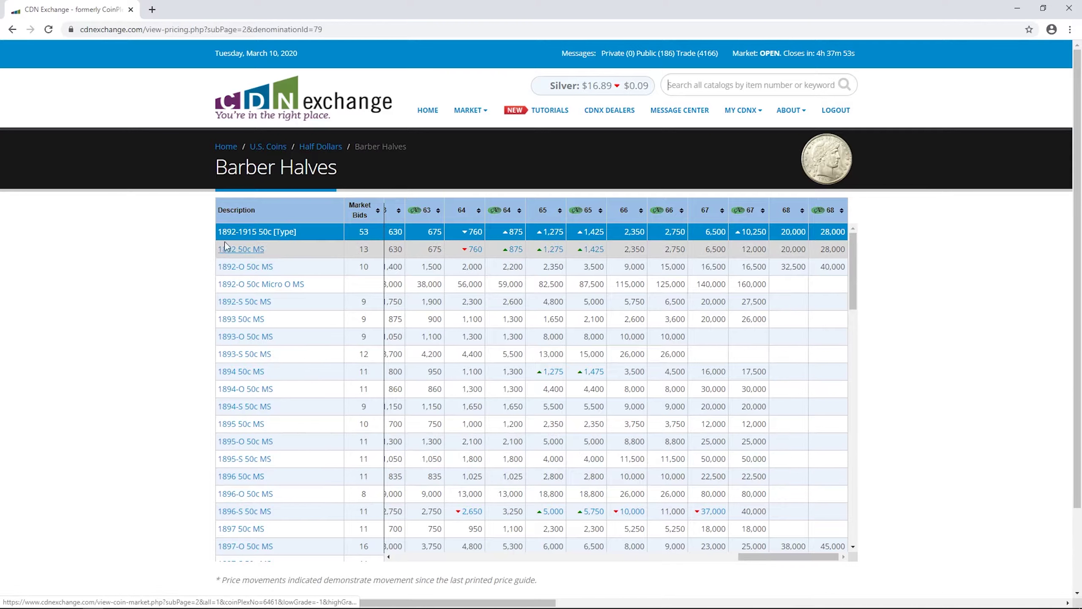
click(269, 232)
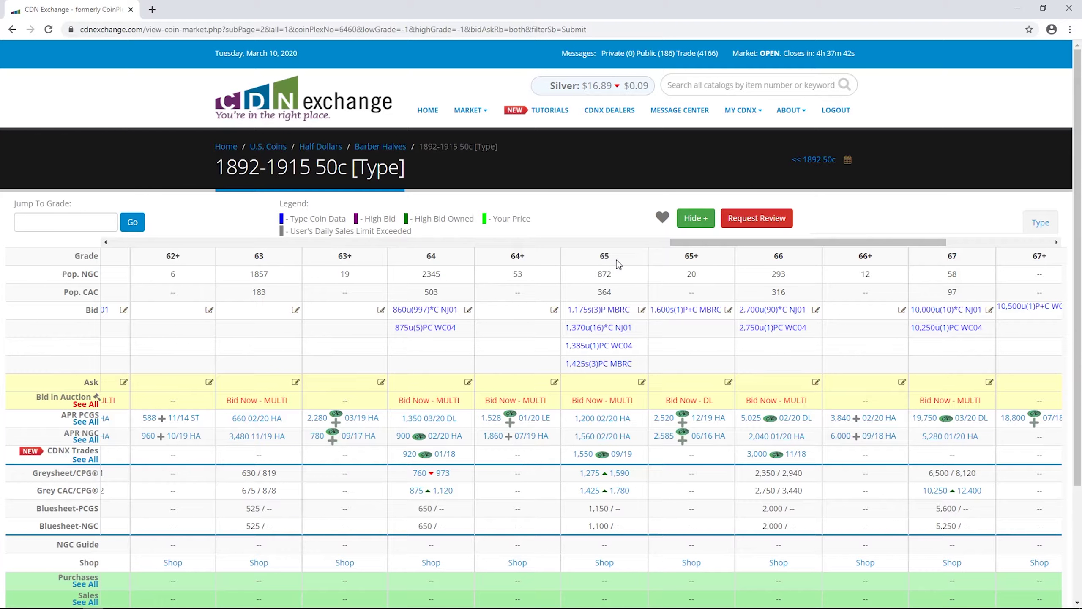
double_click(604, 257)
click(615, 262)
drag(61, 416, 75, 415)
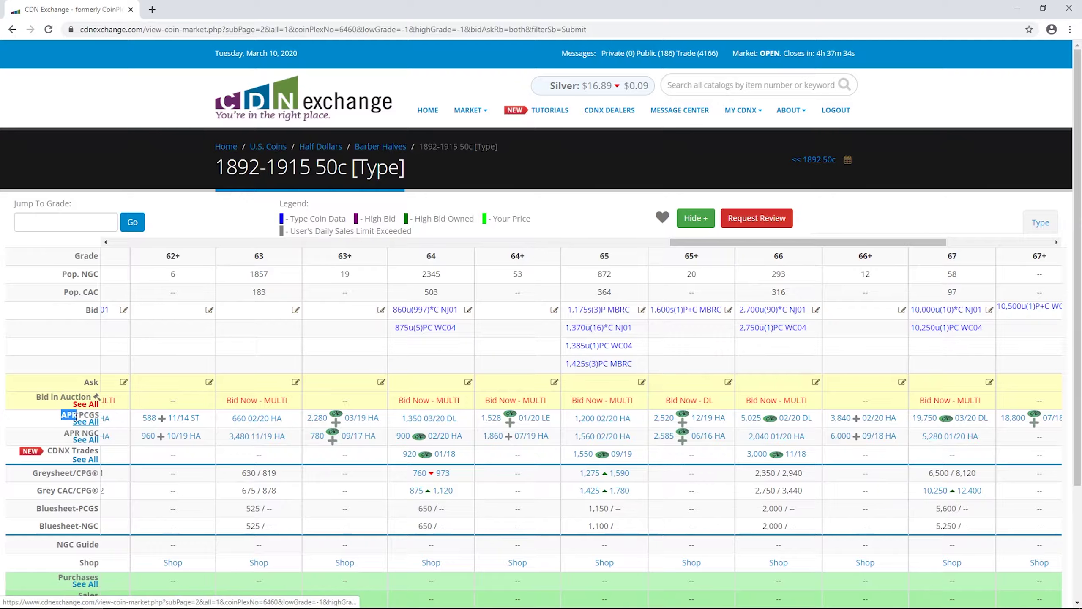
click(47, 419)
drag(47, 451, 70, 451)
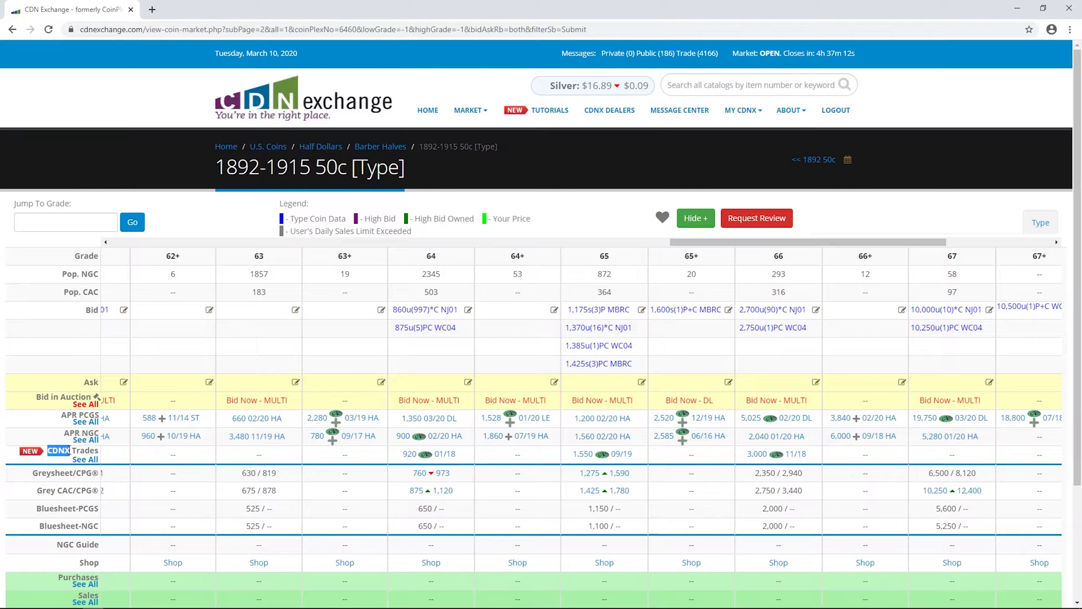
click(61, 461)
Step: Open the PCGS MS 65 auction prices realized (1,200 02/20 HA) and scroll through the sales
click(606, 419)
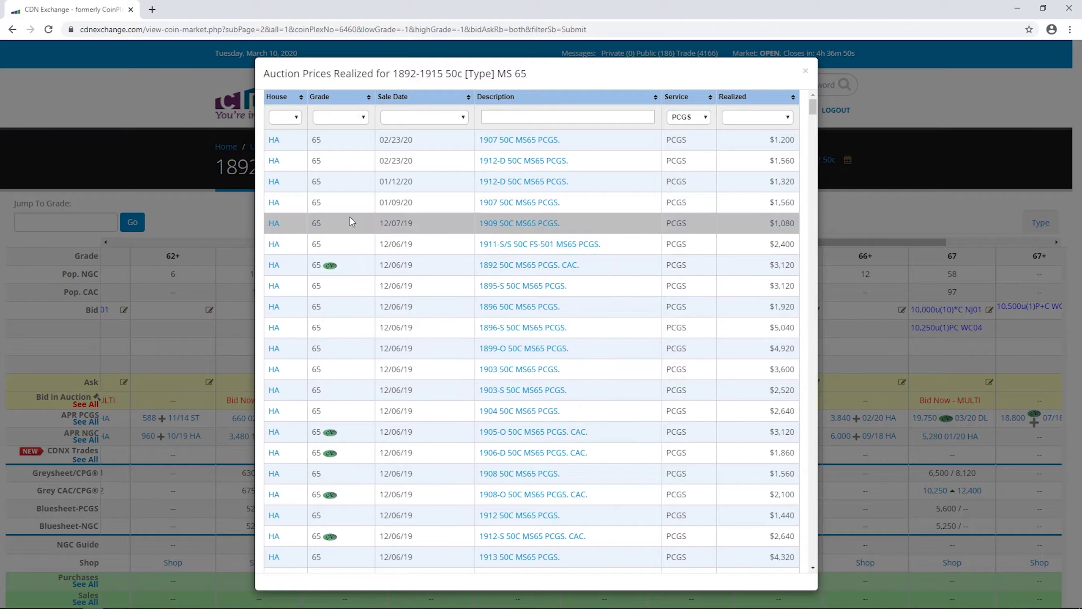
scroll(341, 198, down, 10)
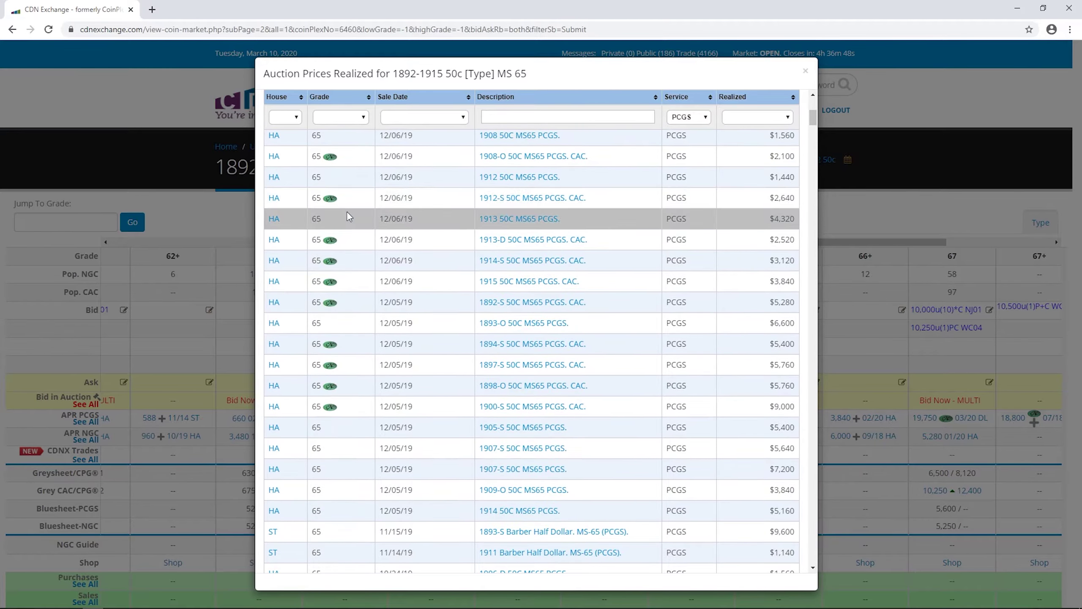
scroll(351, 224, down, 15)
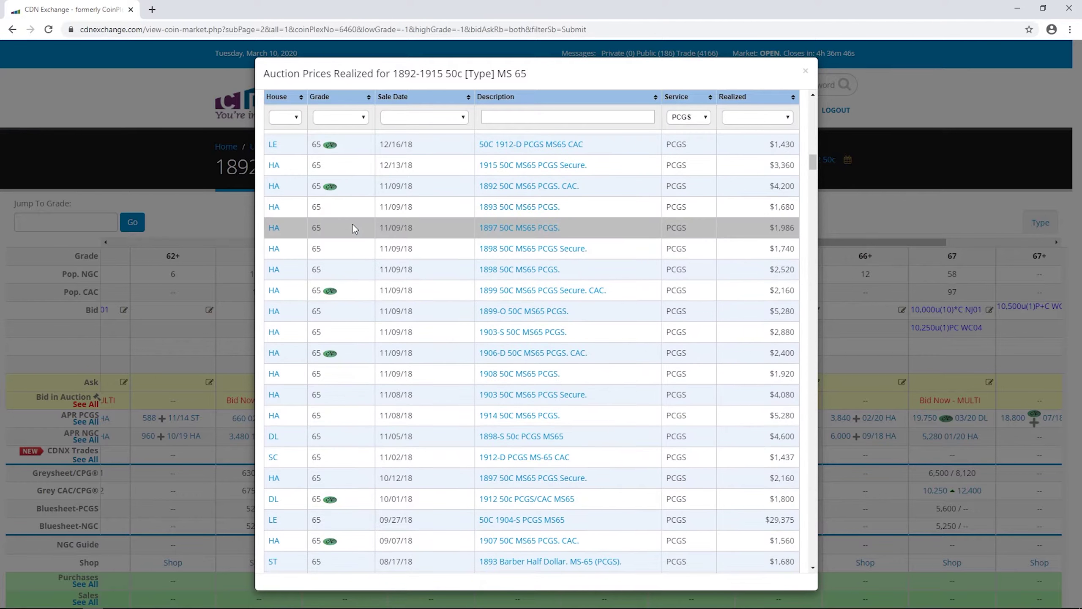
scroll(354, 226, up, 15)
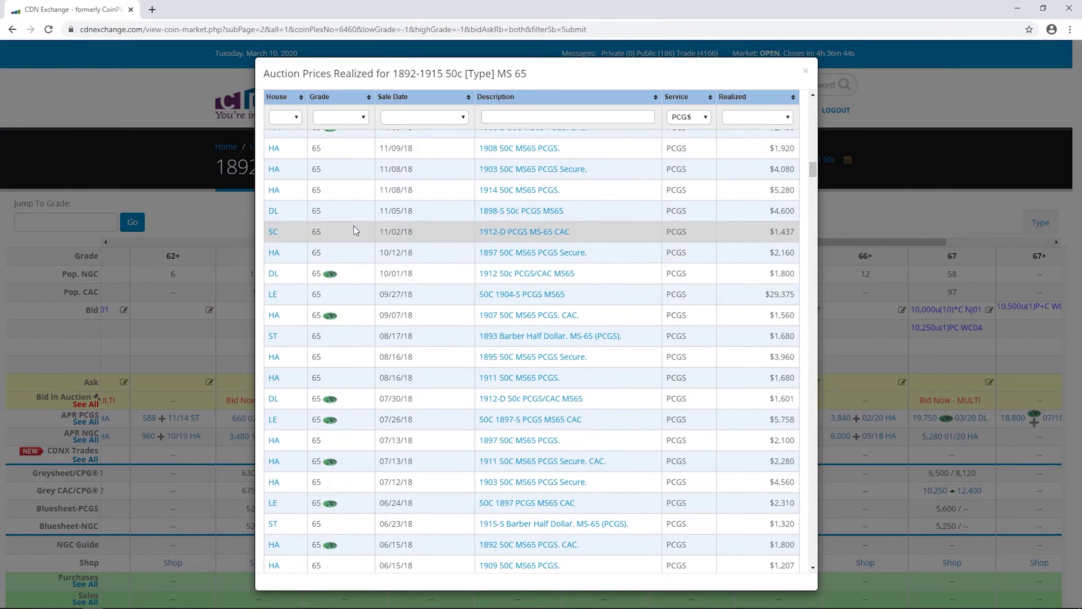
scroll(357, 231, up, 10)
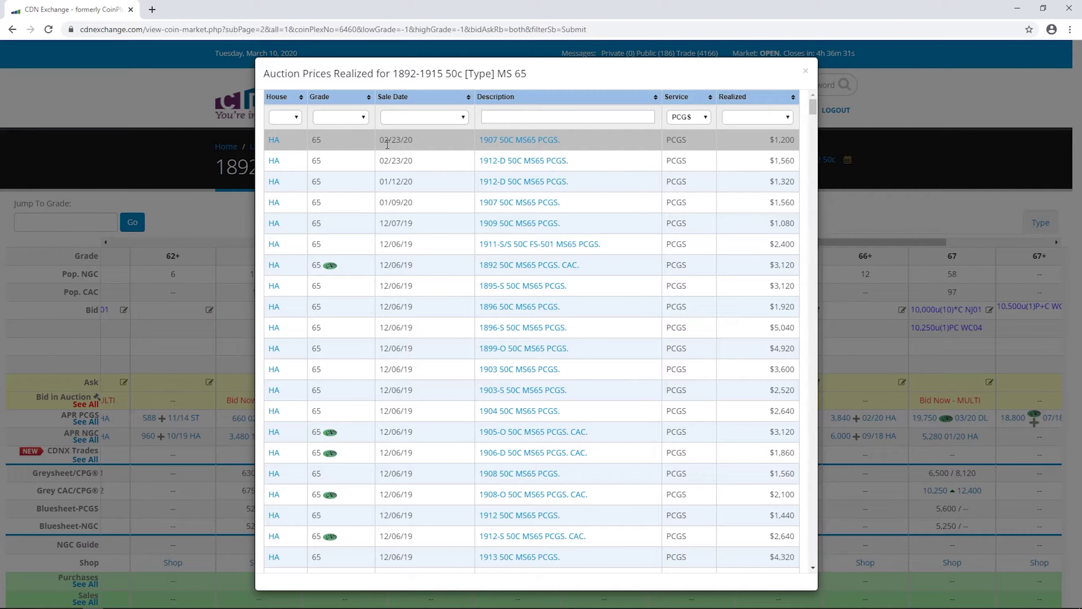
Step: View the Heritage lot page for the 1907 50C MS65 sale, then return to the price list
click(530, 145)
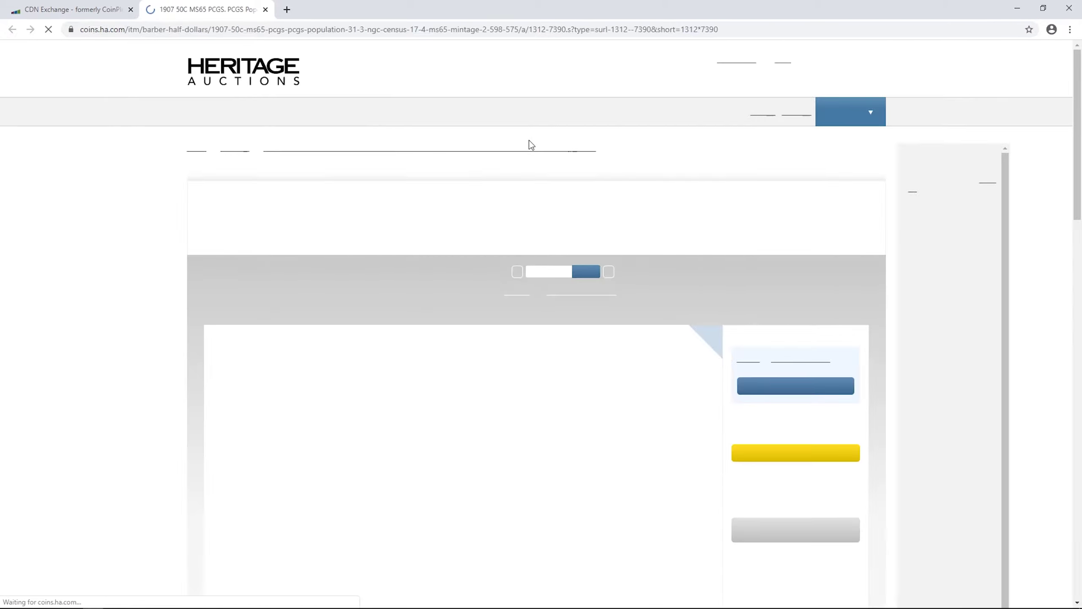
scroll(149, 238, down, 3)
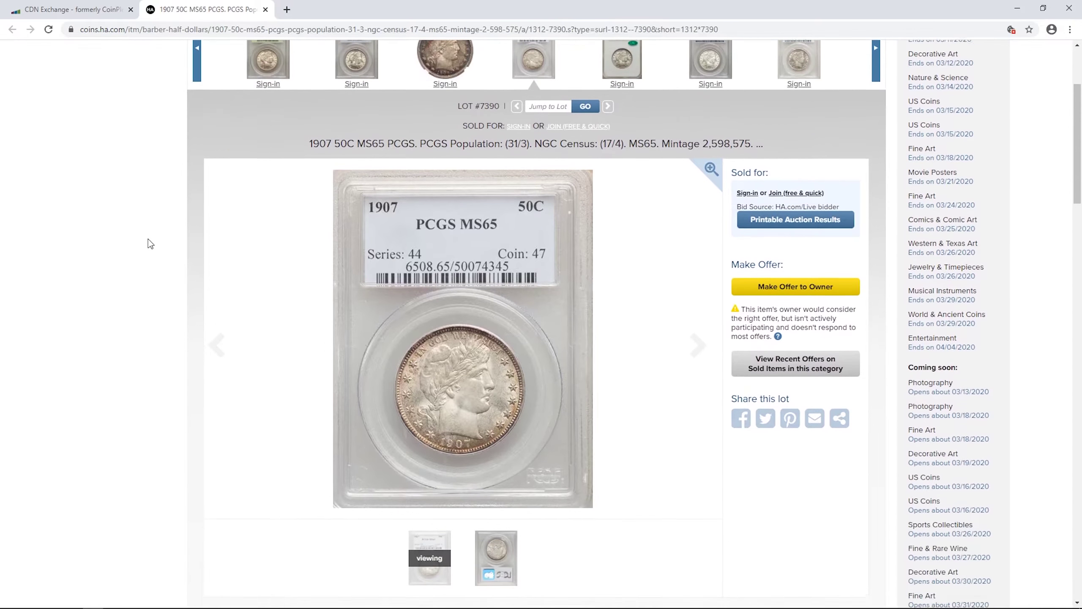
scroll(105, 130, up, 4)
click(88, 12)
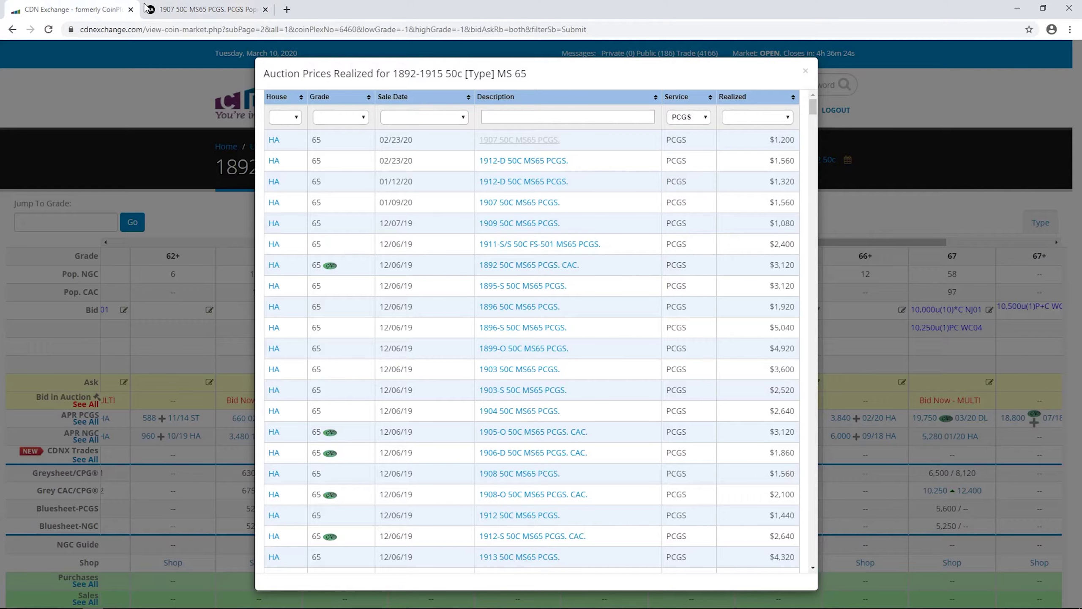
click(147, 9)
Step: View the 1912-D 50C MS65 lot page, noting the $1,650 wholesale bid, then return to CDN Exchange
click(107, 16)
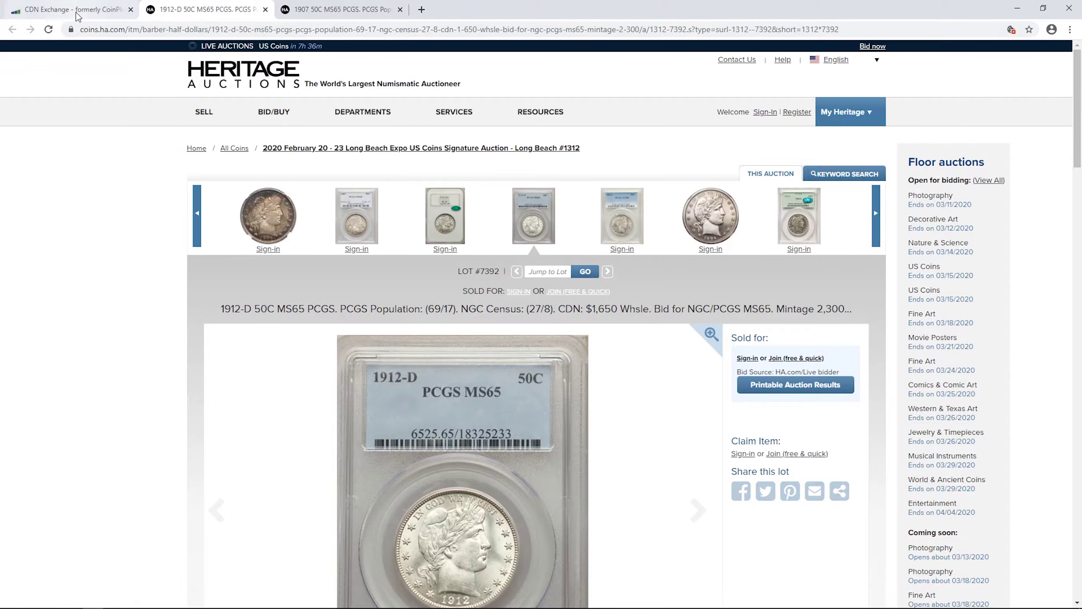
scroll(58, 148, down, 5)
scroll(58, 149, up, 5)
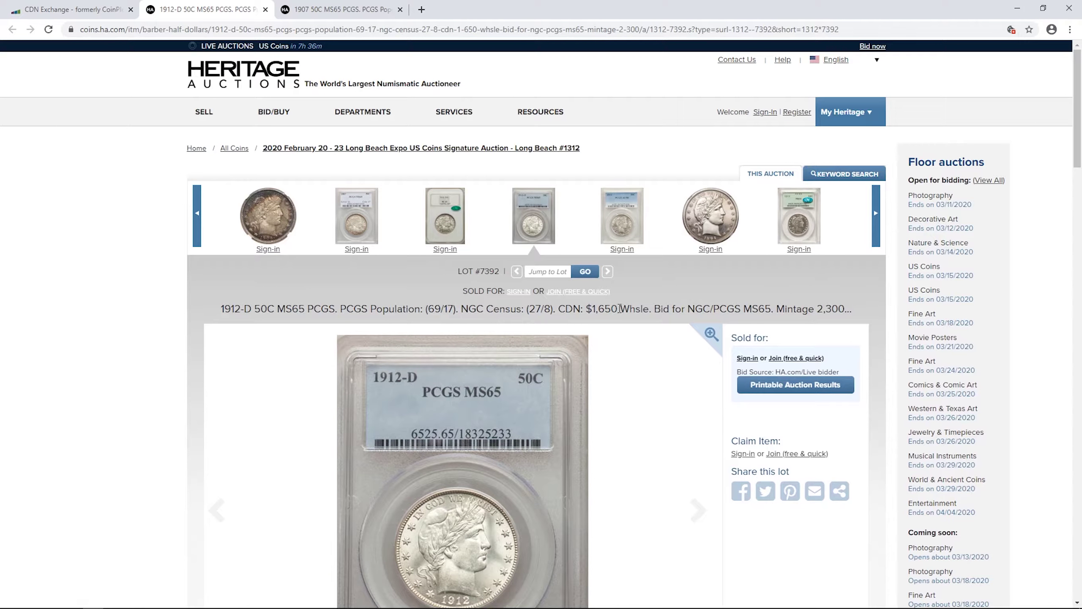
drag(617, 309, 590, 308)
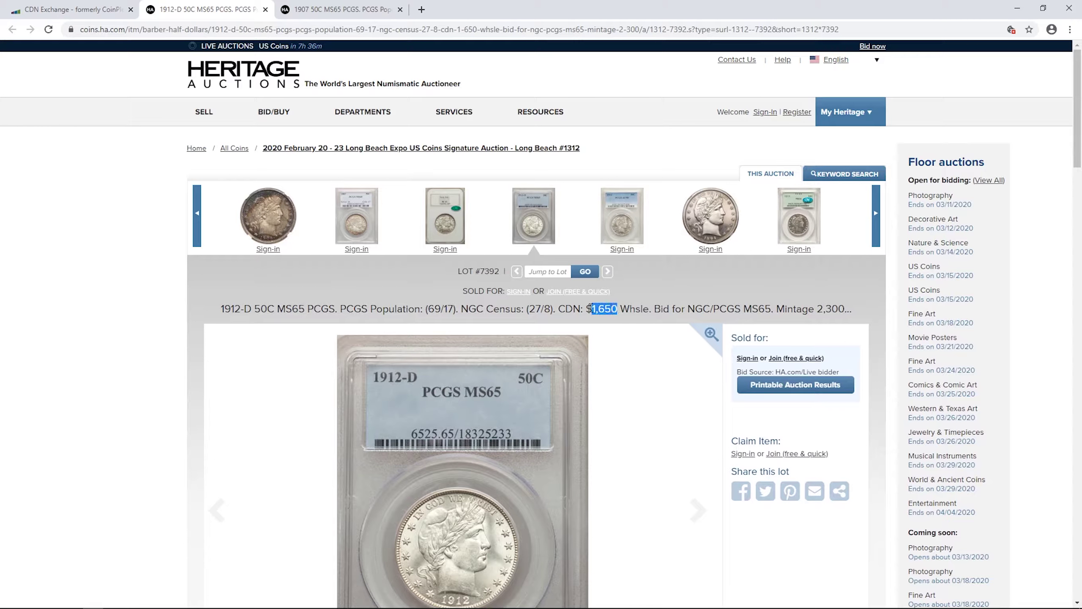
click(105, 304)
click(79, 15)
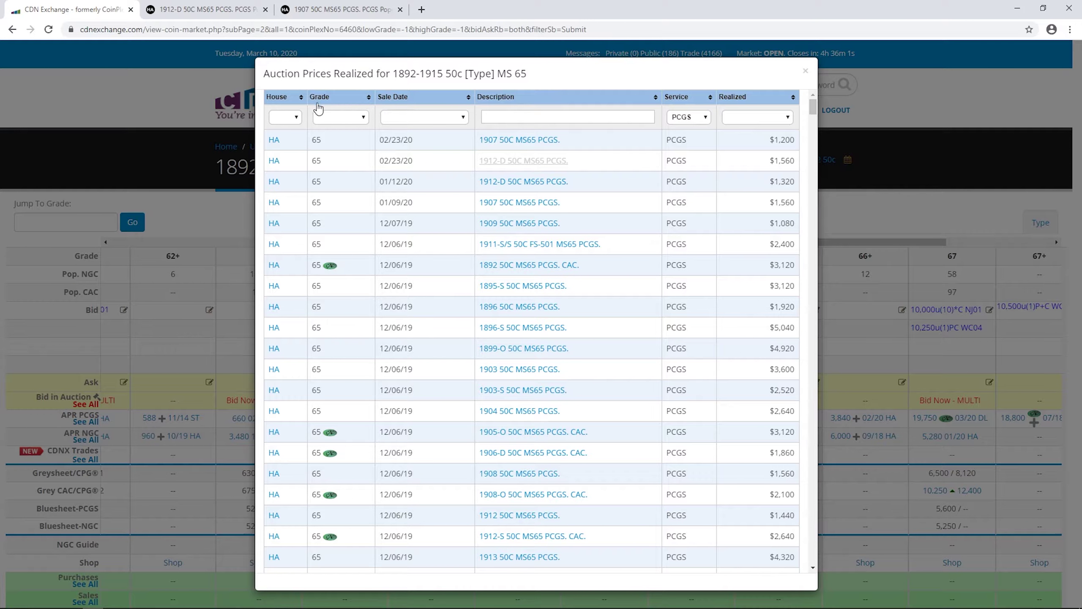
Step: Try filtering by the LE auction house, clear it, and review the grade and sale date filters
click(296, 118)
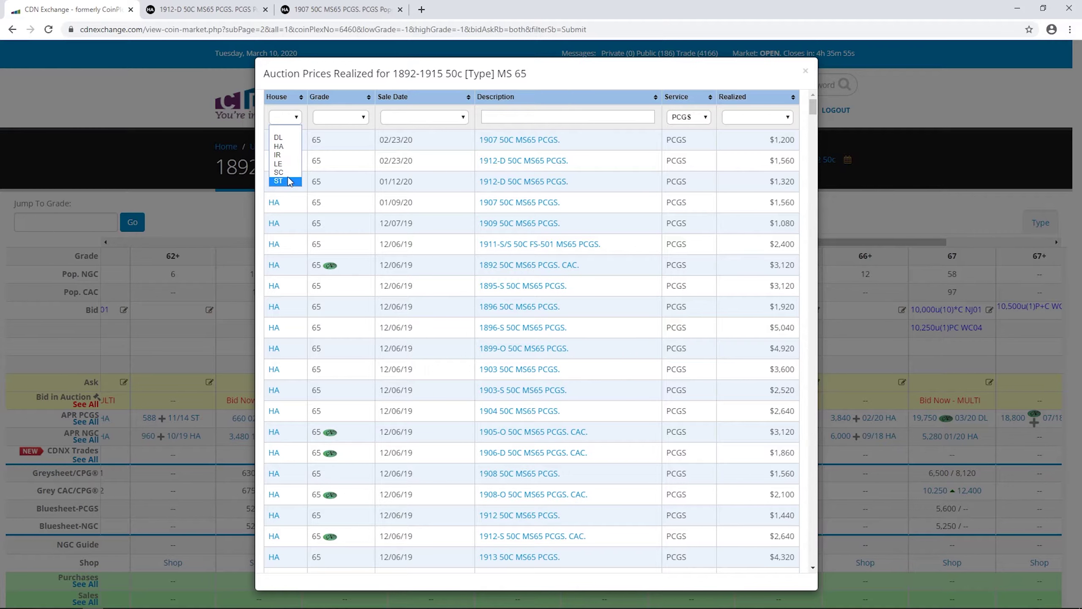
click(282, 164)
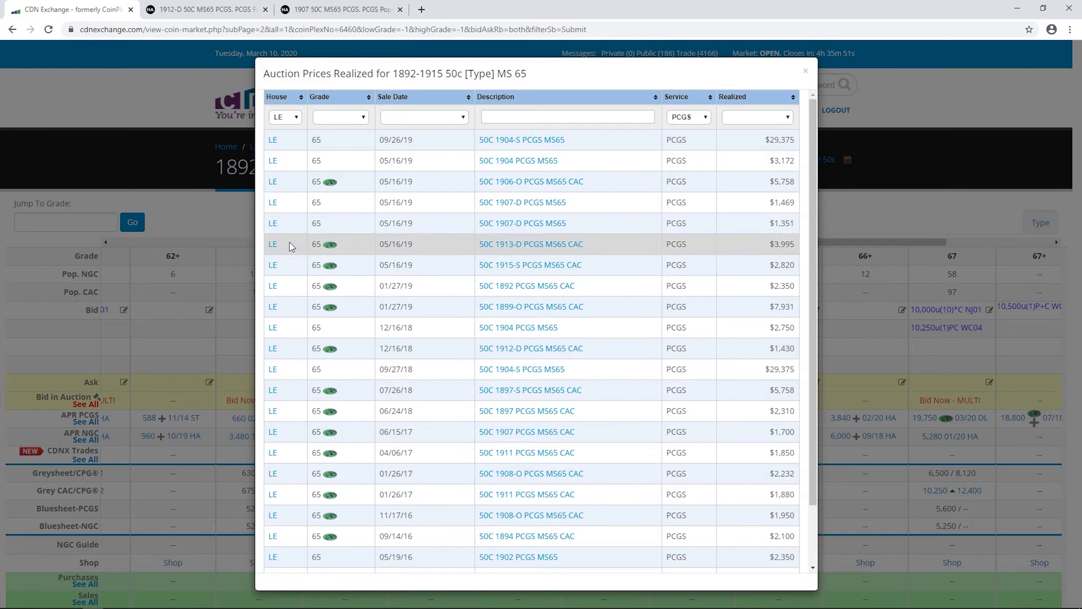
click(292, 125)
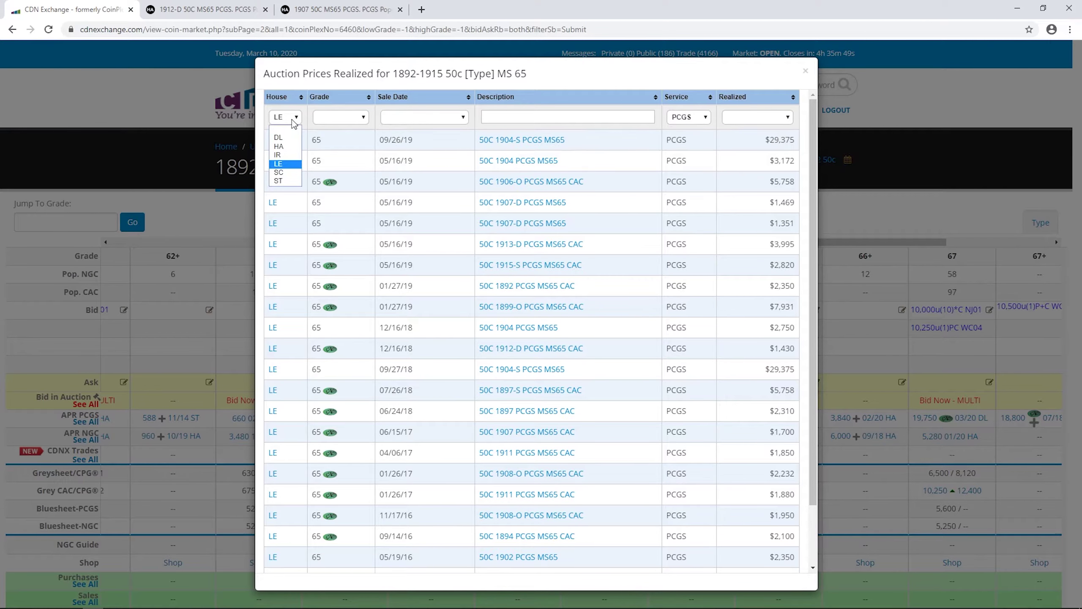
click(293, 129)
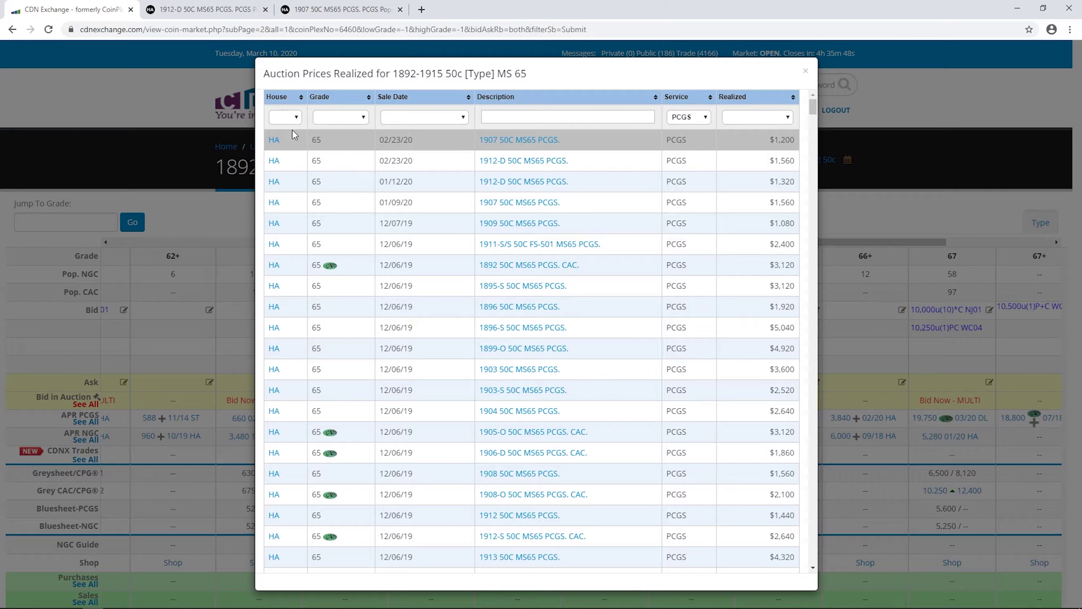
click(341, 117)
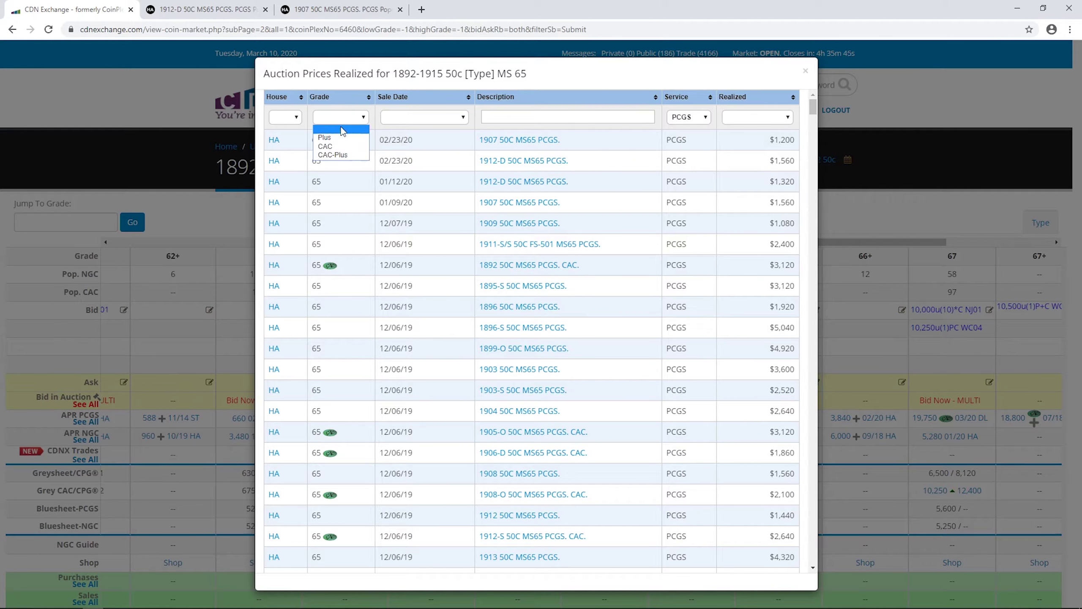
click(421, 120)
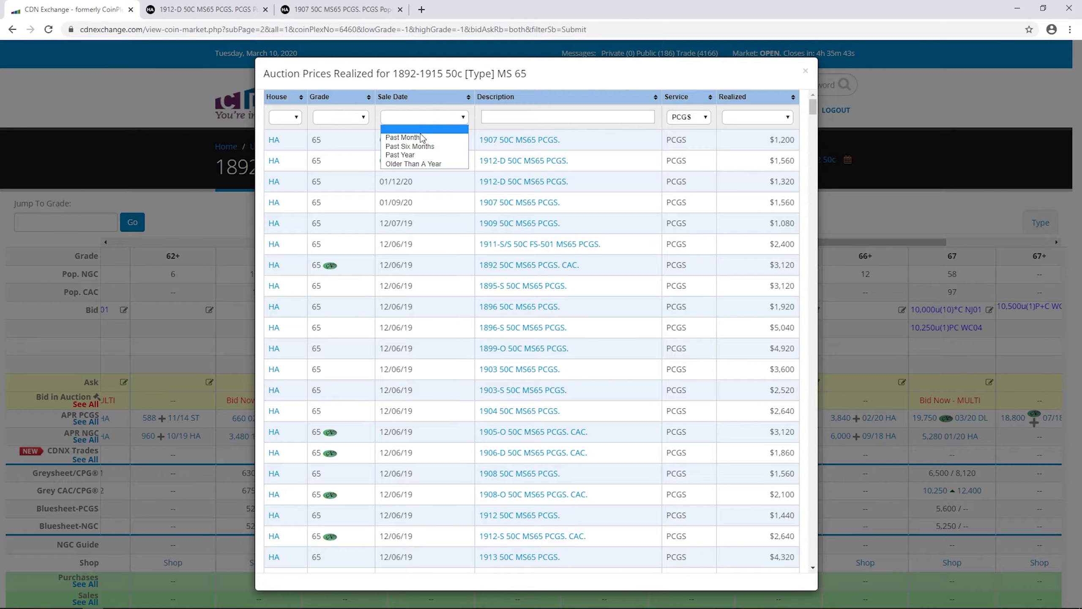
Step: Try a '189' description filter, remove it, and set the Service filter to PCGS
click(538, 120)
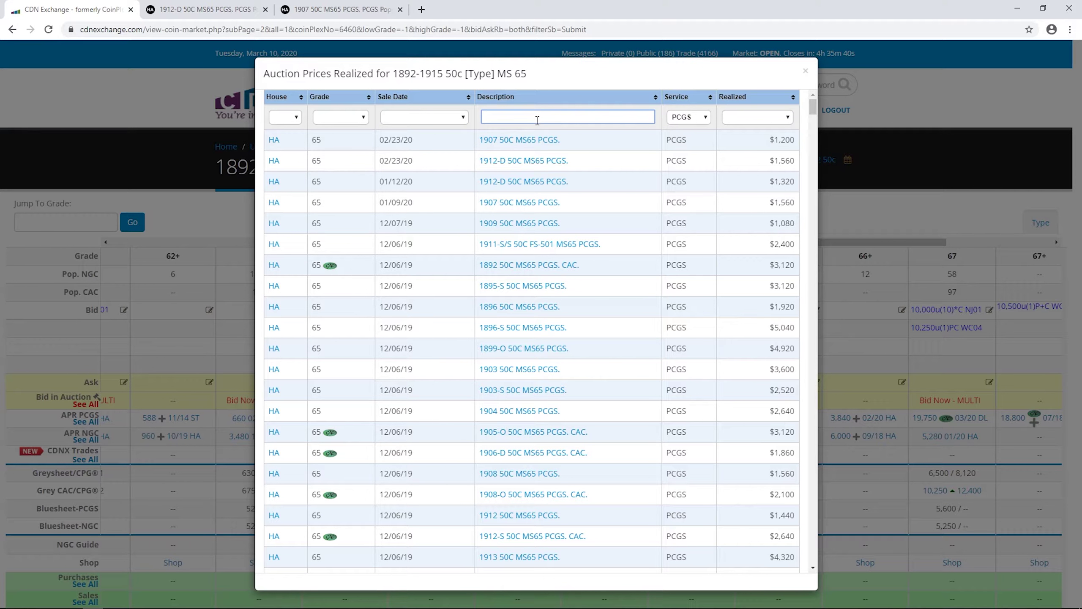
text(189)
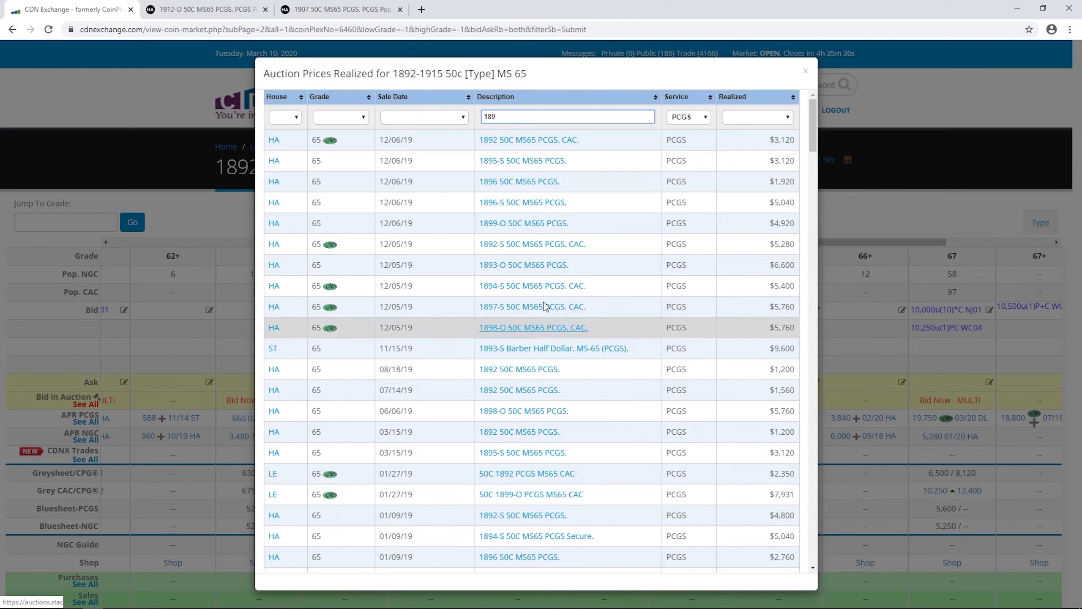
drag(498, 116, 470, 121)
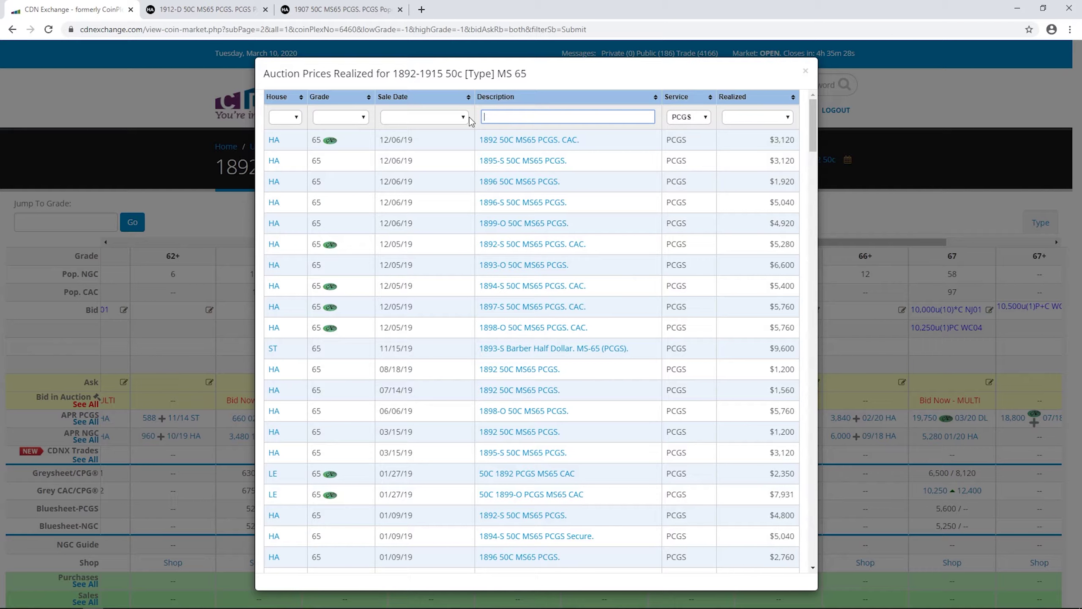
click(708, 119)
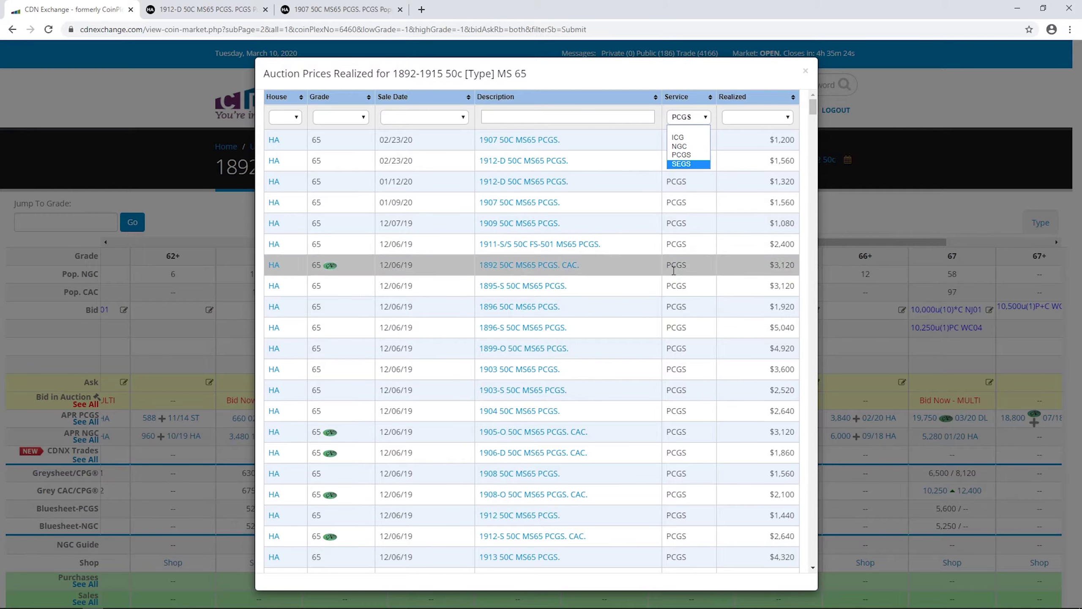
click(664, 74)
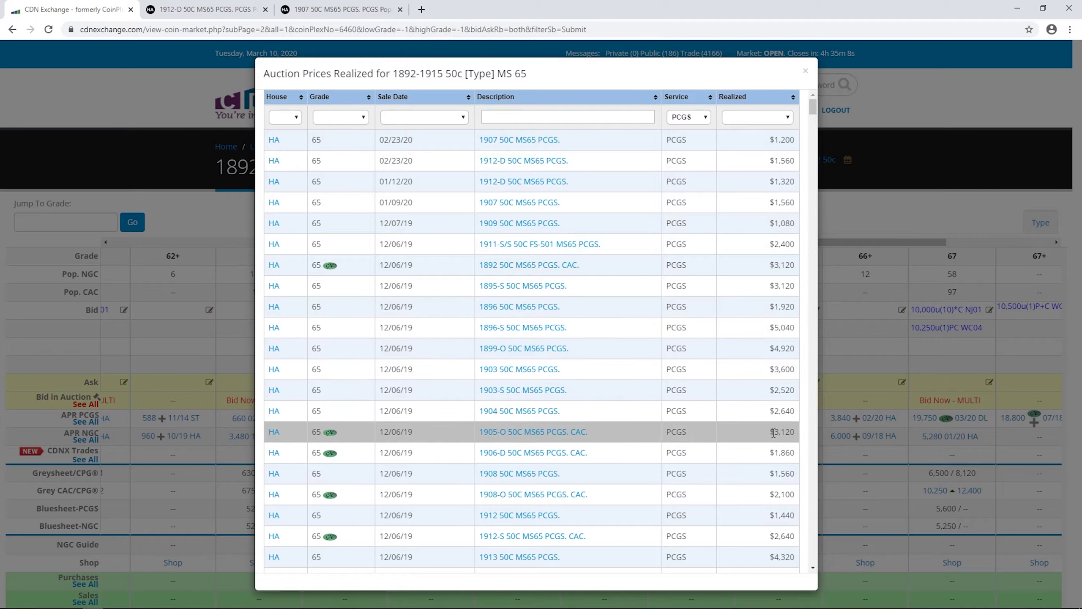
Step: Sort the PCGS MS 65 sales by Realized price, highest first, then close the prices popup
click(768, 104)
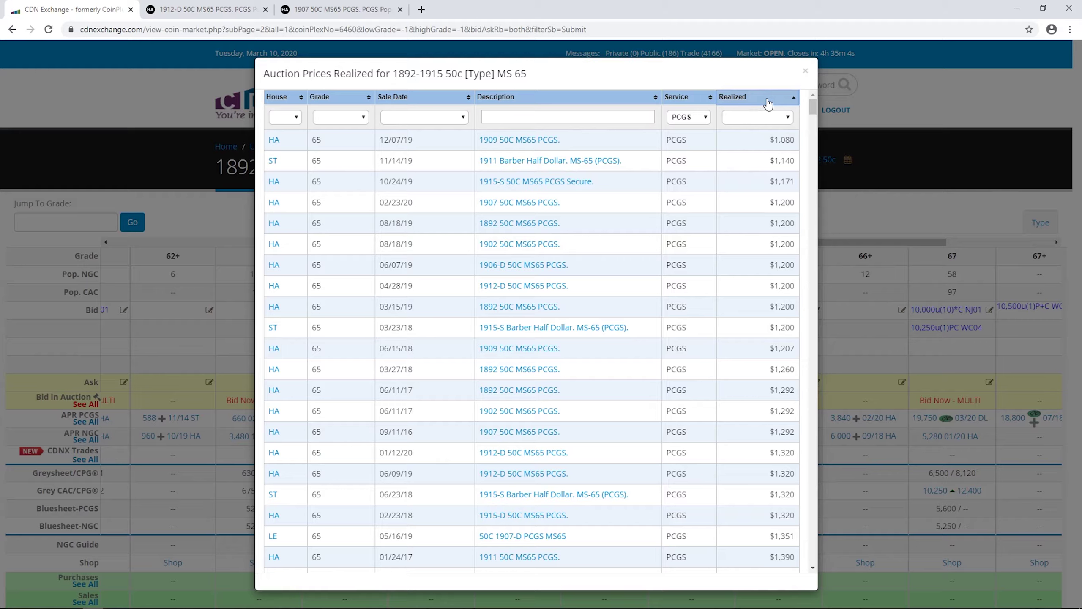
scroll(745, 241, down, 10)
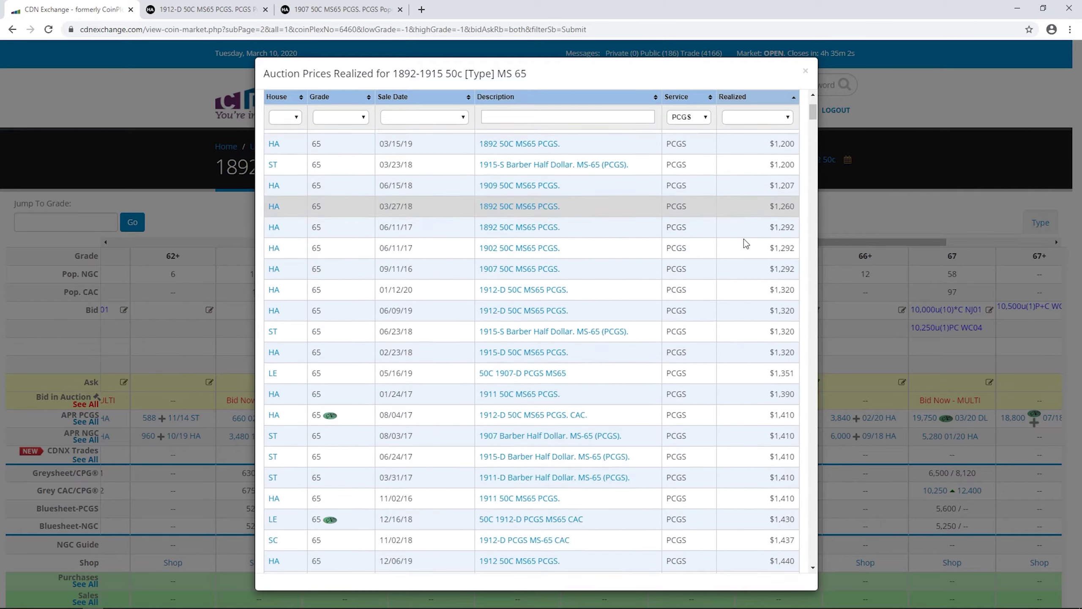
scroll(745, 240, down, 10)
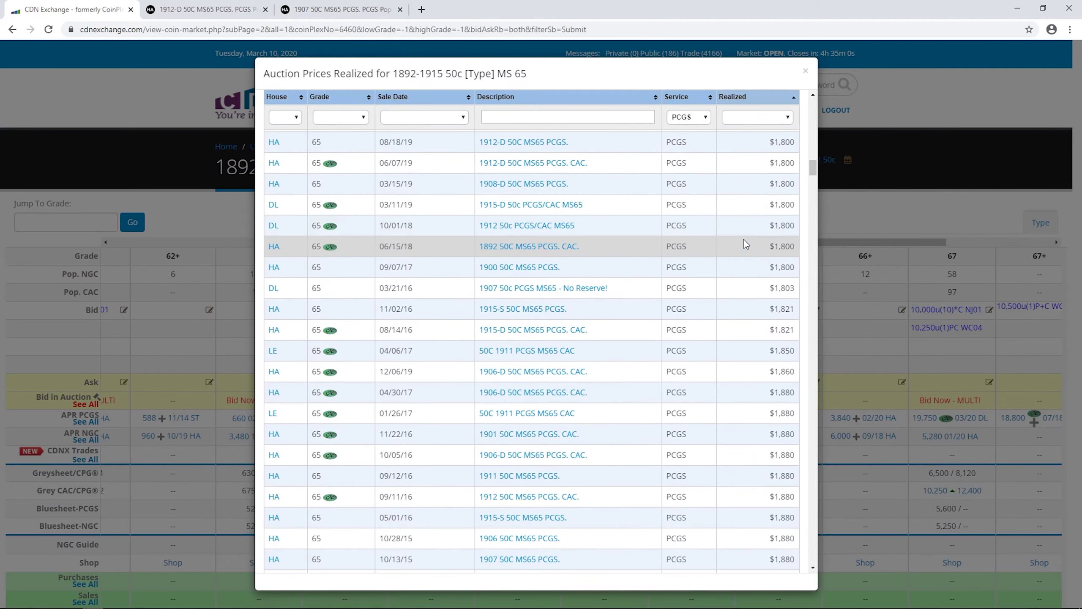
scroll(744, 242, up, 12)
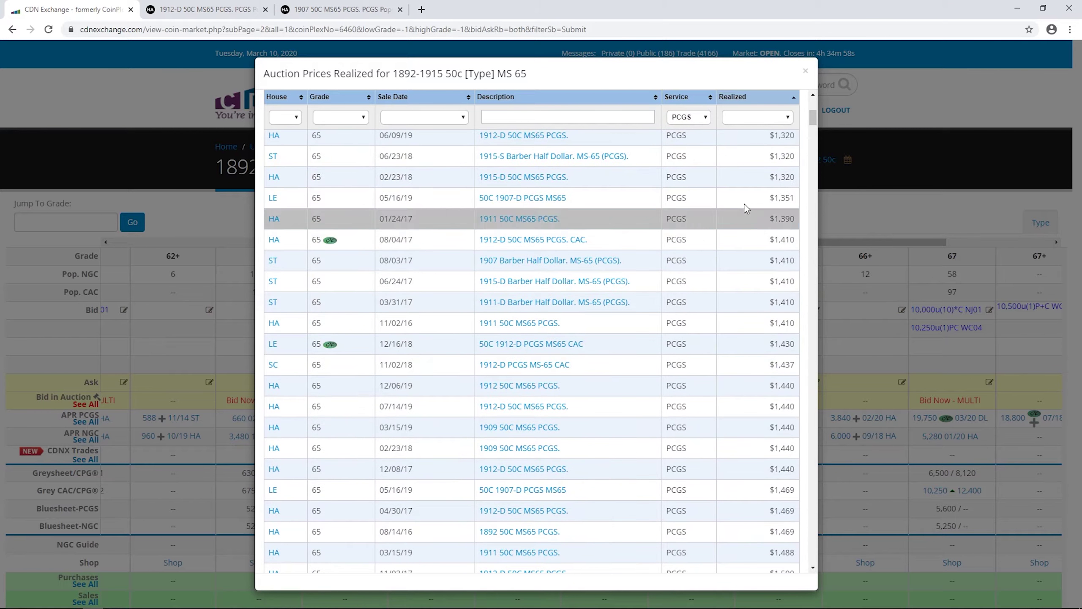
click(758, 102)
drag(812, 119, 813, 99)
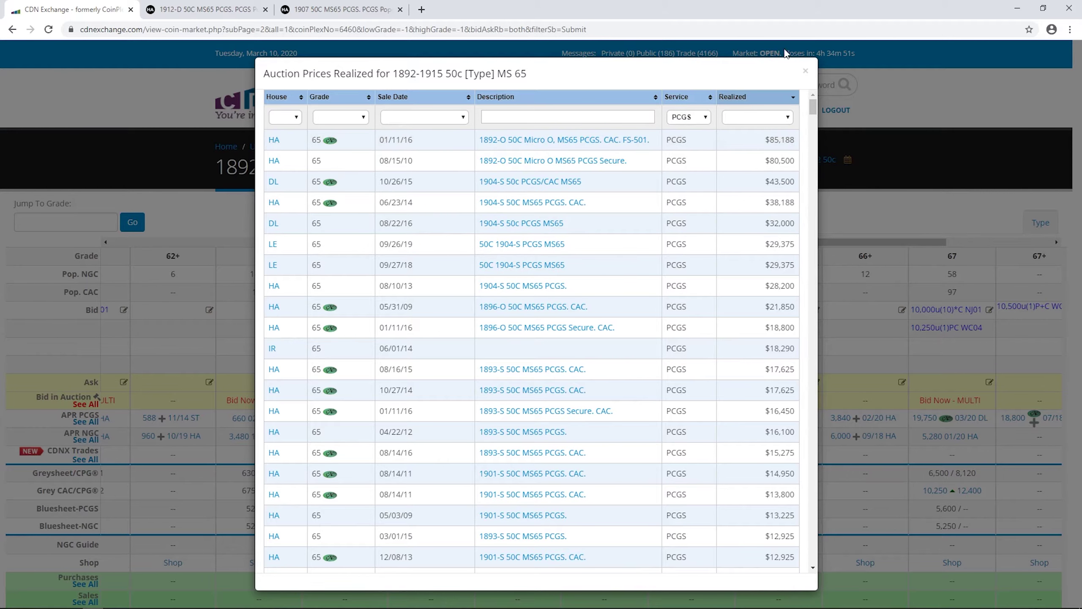
click(805, 73)
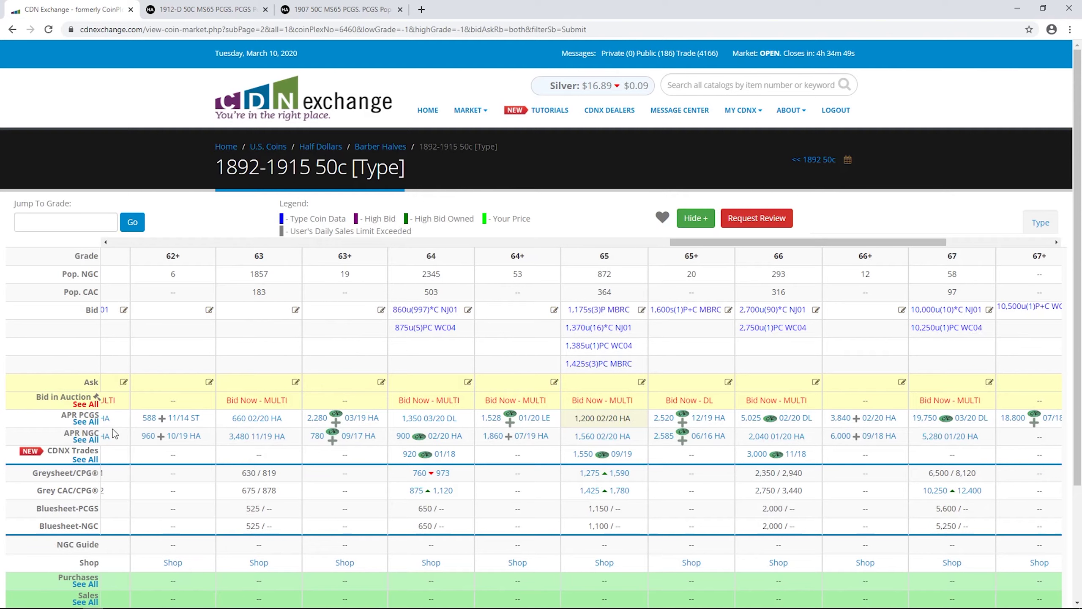
click(82, 422)
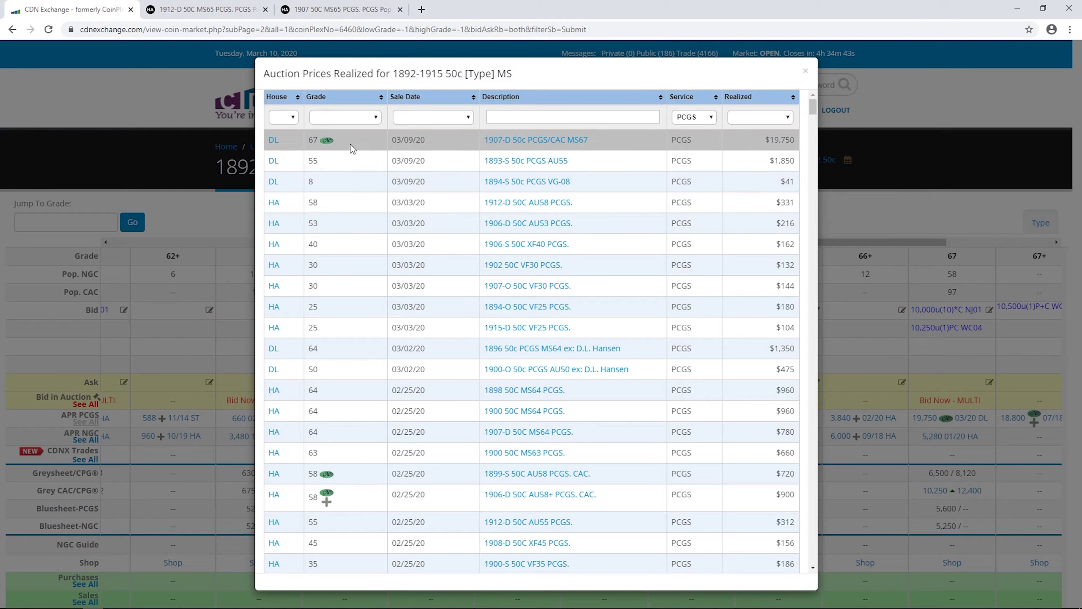
scroll(363, 458, down, 20)
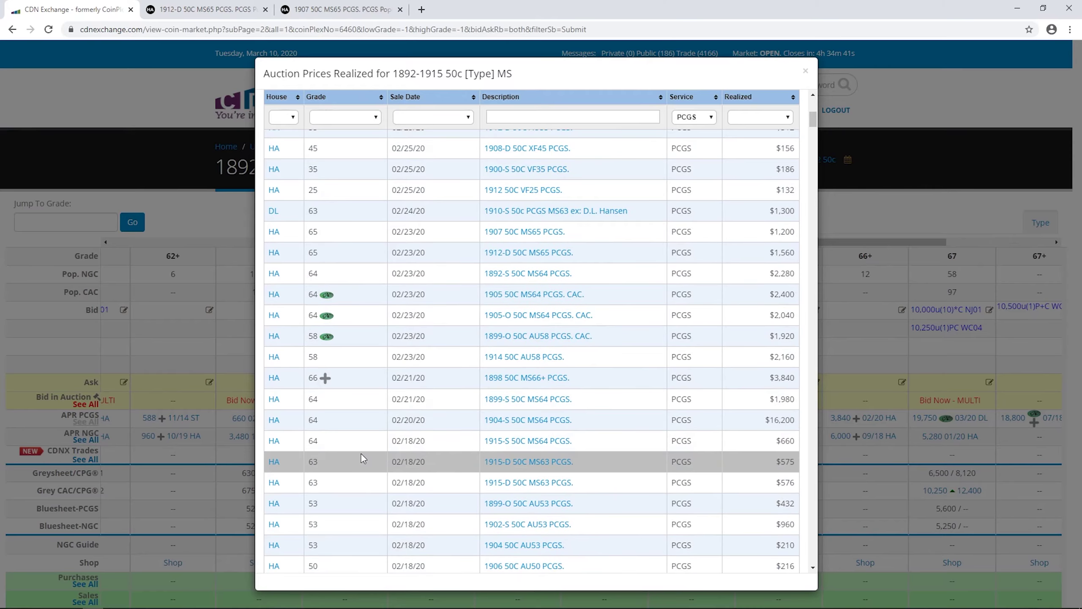
scroll(363, 451, up, 15)
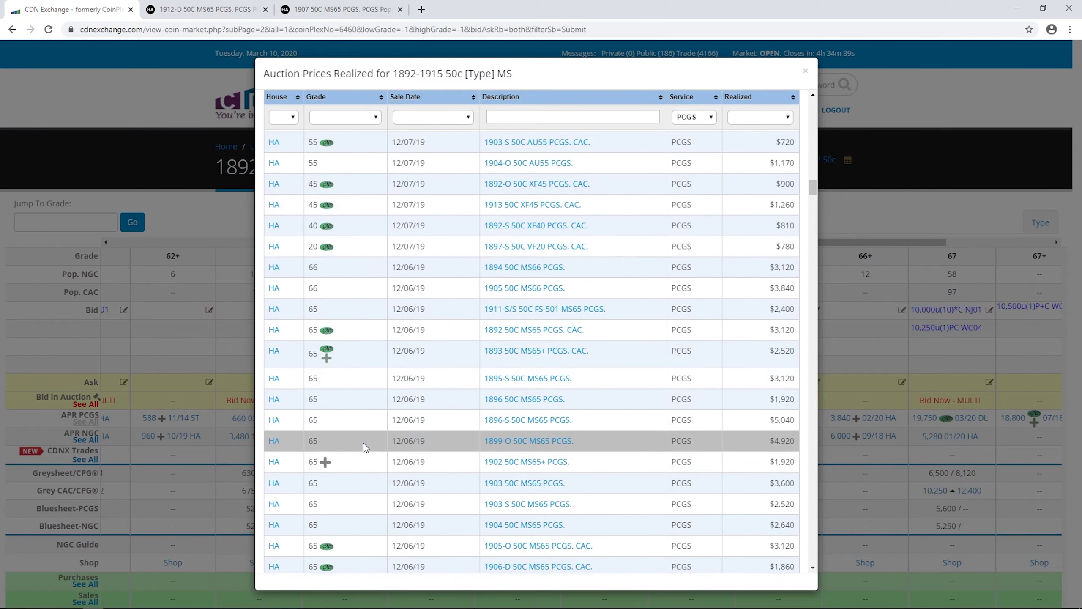
scroll(363, 442, up, 10)
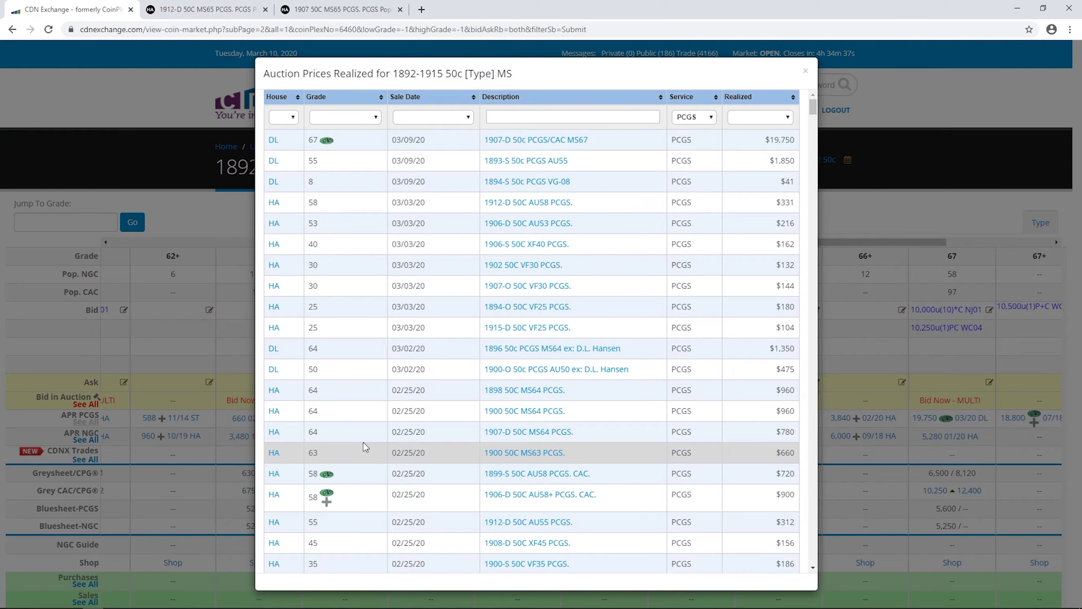
click(205, 297)
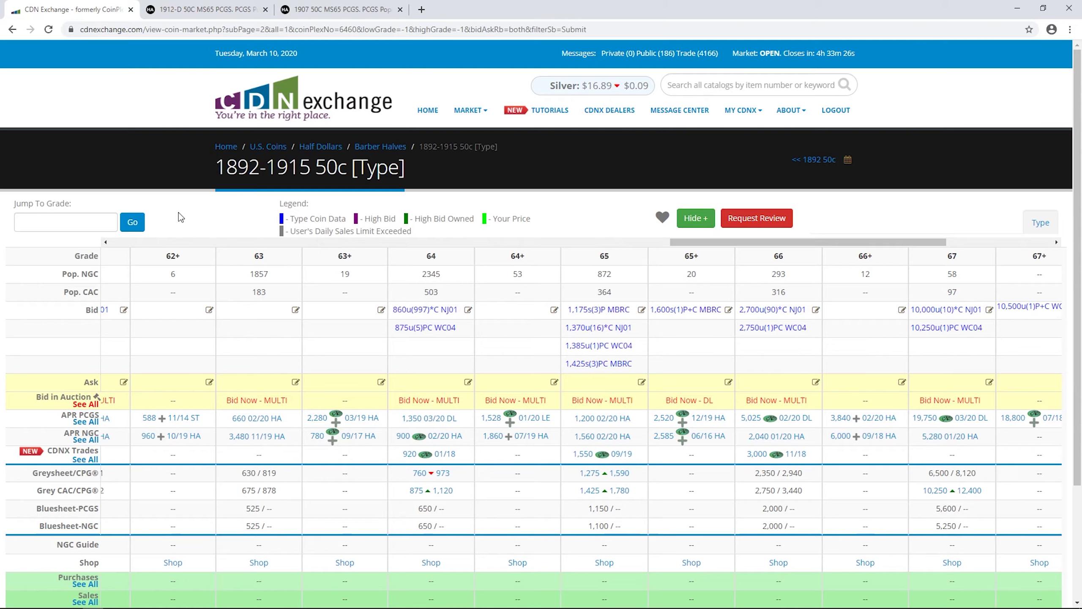
Step: Go from Home through U.S. Currency > Large Size Notes to the Legal Tender - Large table
click(225, 148)
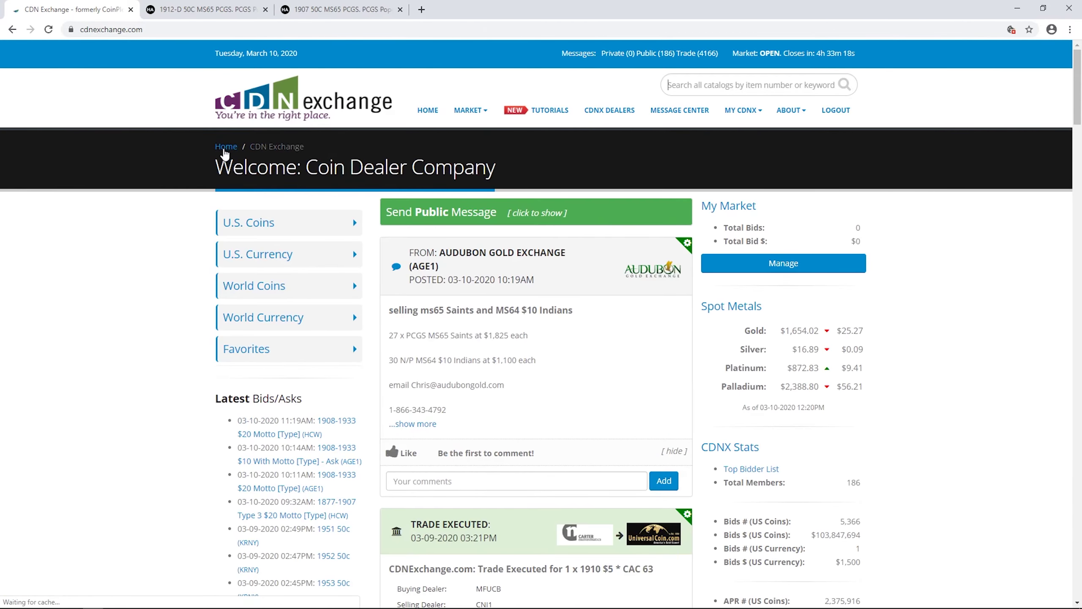
click(255, 255)
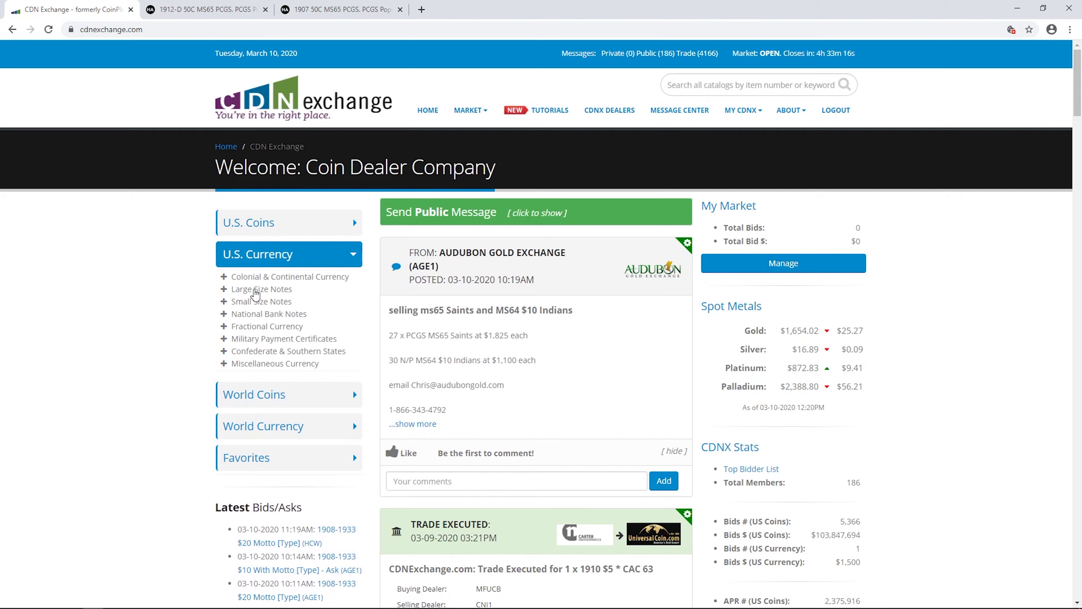
click(255, 290)
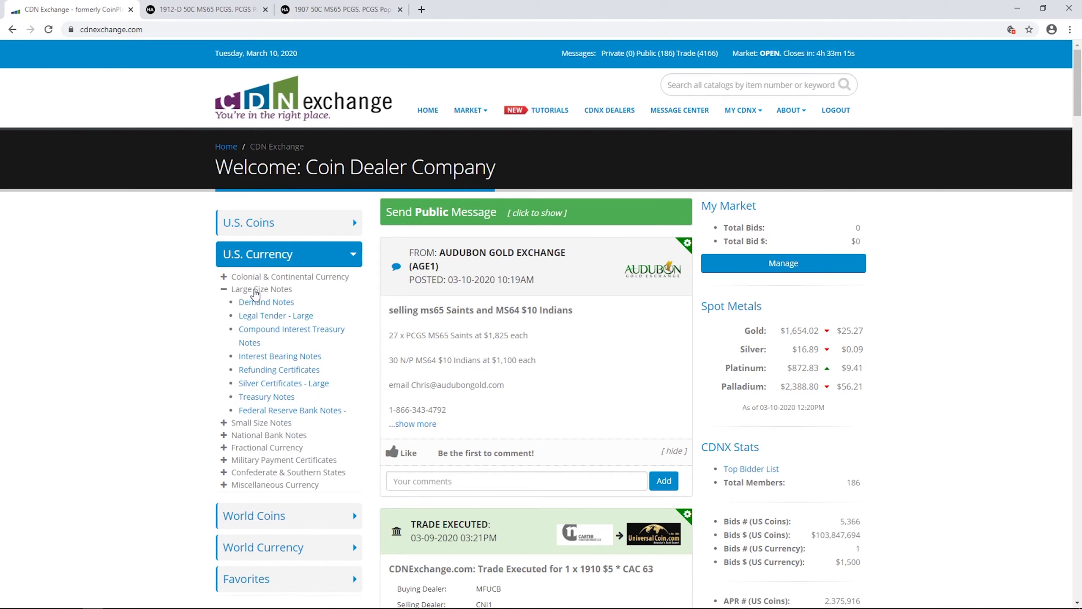
click(257, 316)
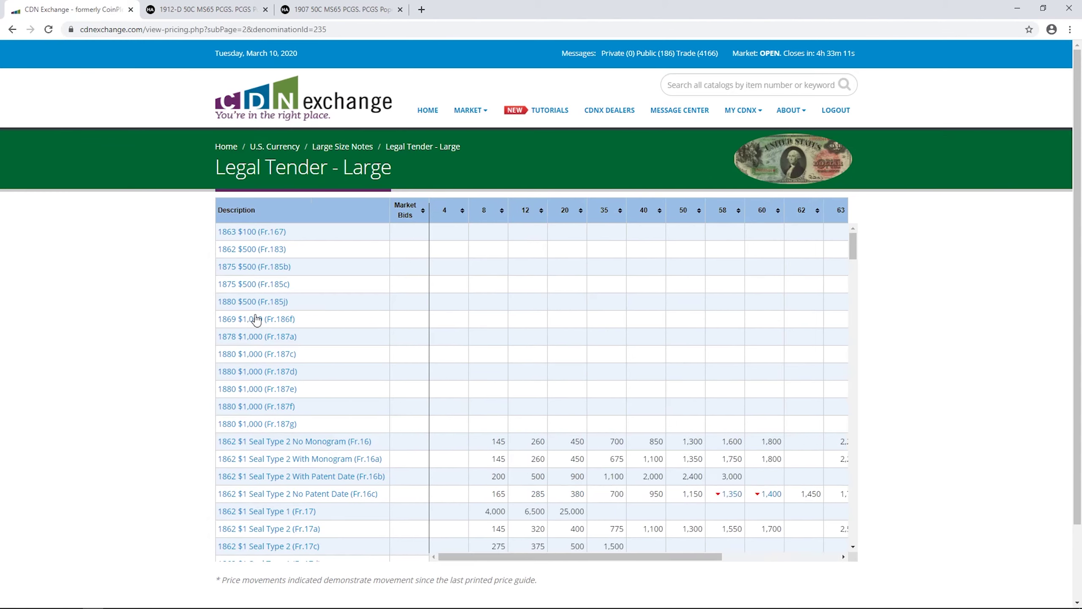
scroll(259, 367, right, 4)
scroll(260, 379, down, 3)
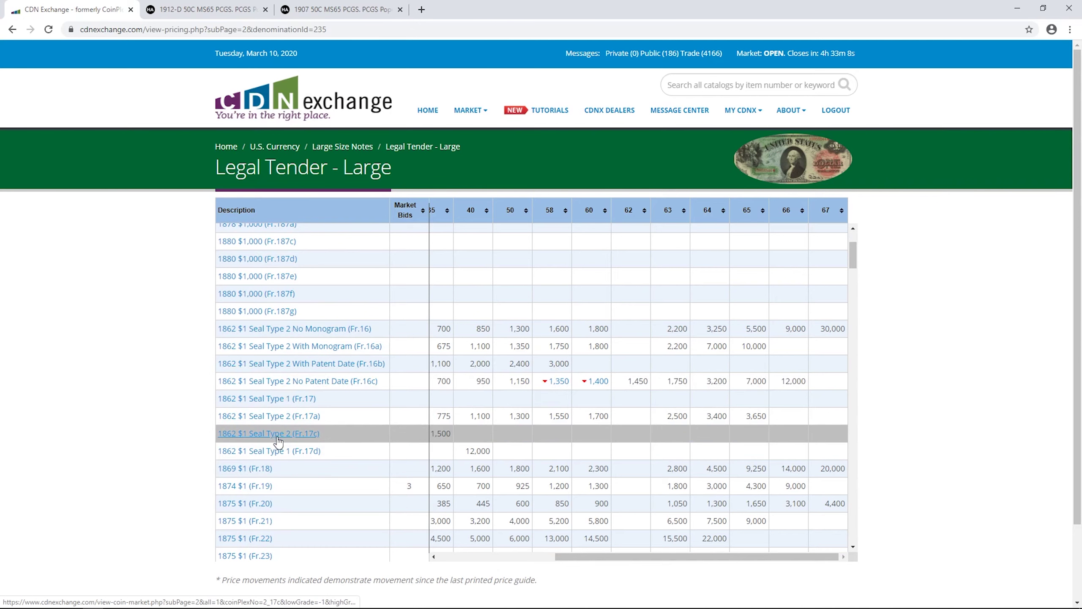
Step: Open the 1869 $1 (Fr.18) grade page and its grade 66 PCGS auction prices
click(244, 469)
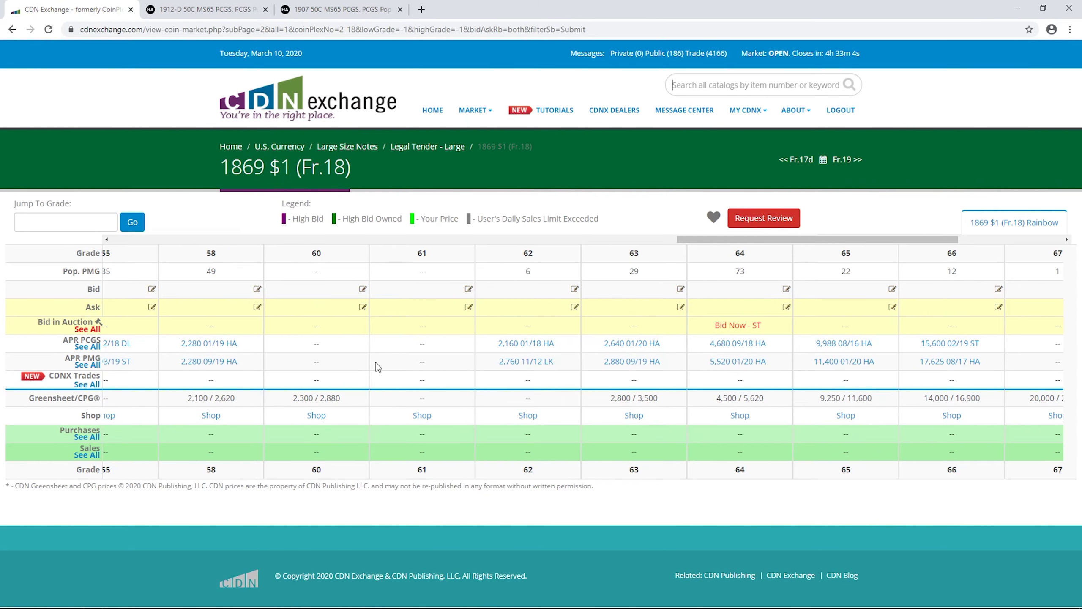
scroll(758, 241, left, 2)
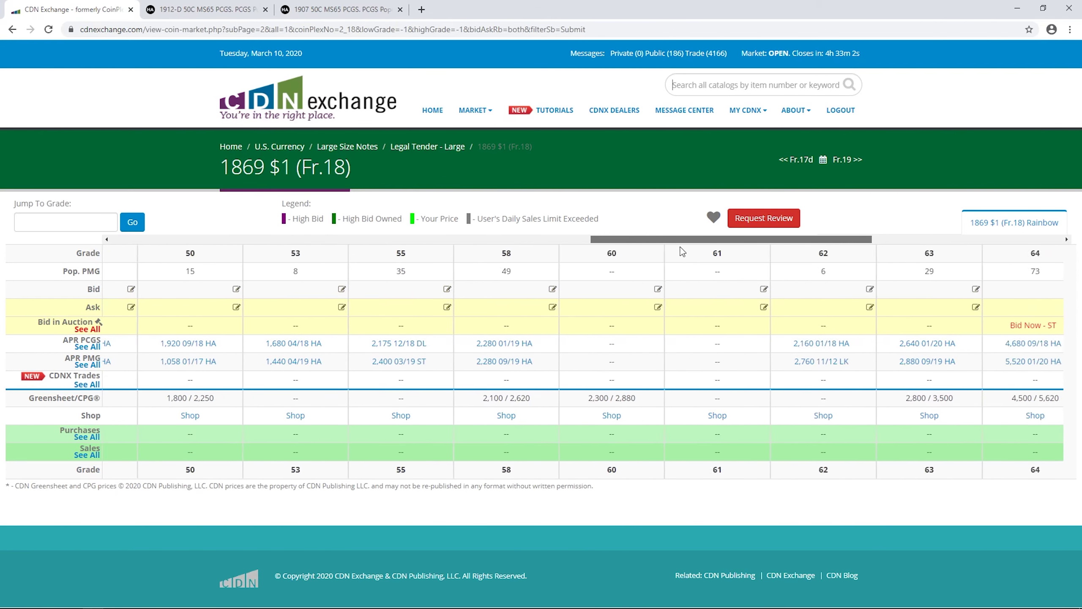
scroll(757, 248, right, 3)
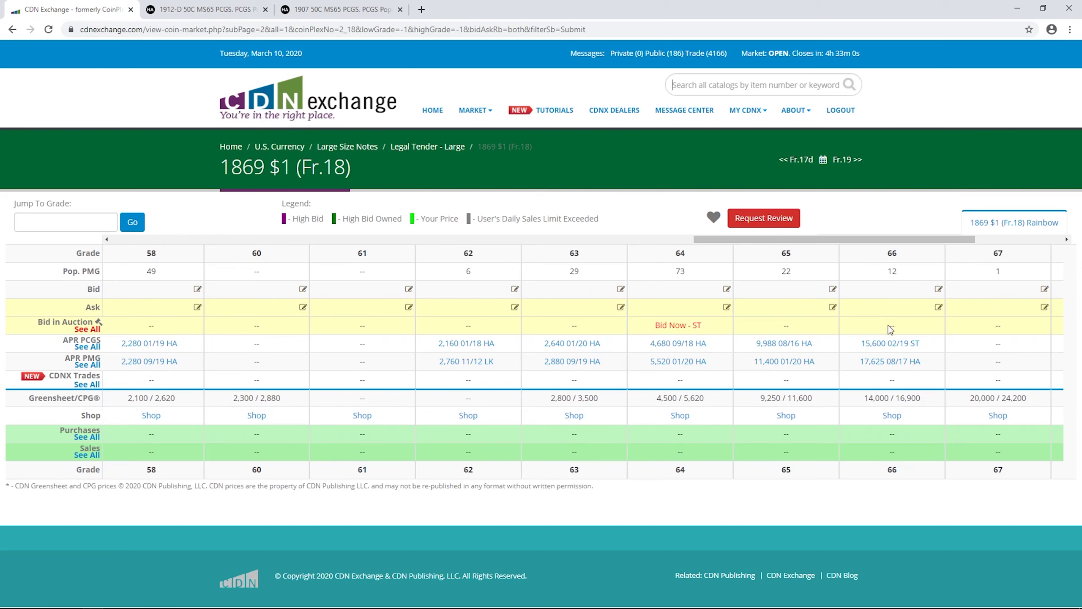
click(890, 344)
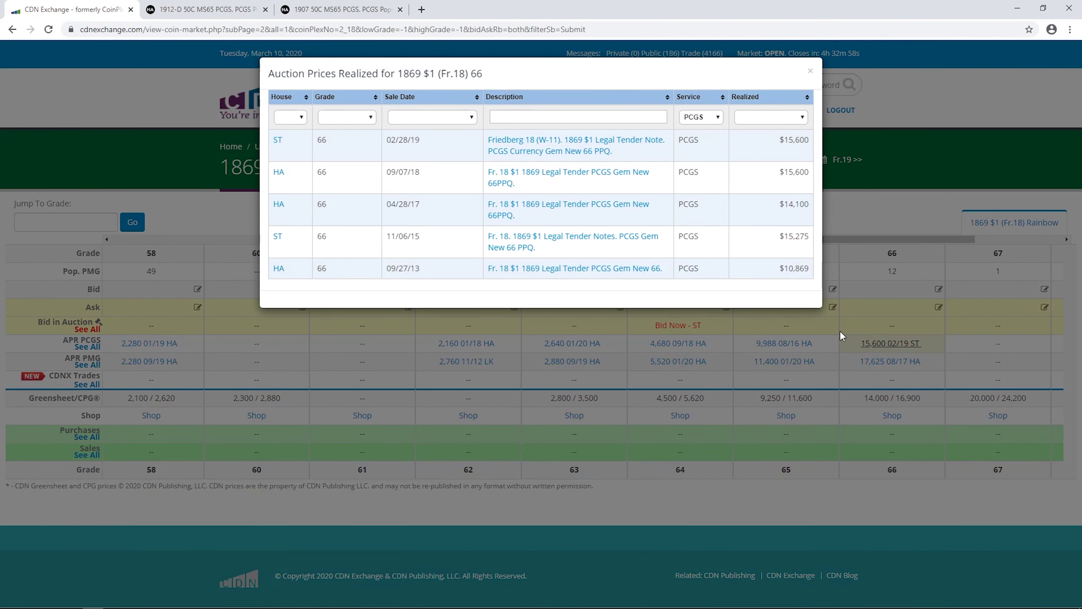
Step: Open the 02/28/19 Stack's Bowers lot, highlight its $15,600 price, then close the grade 66 popup
click(571, 148)
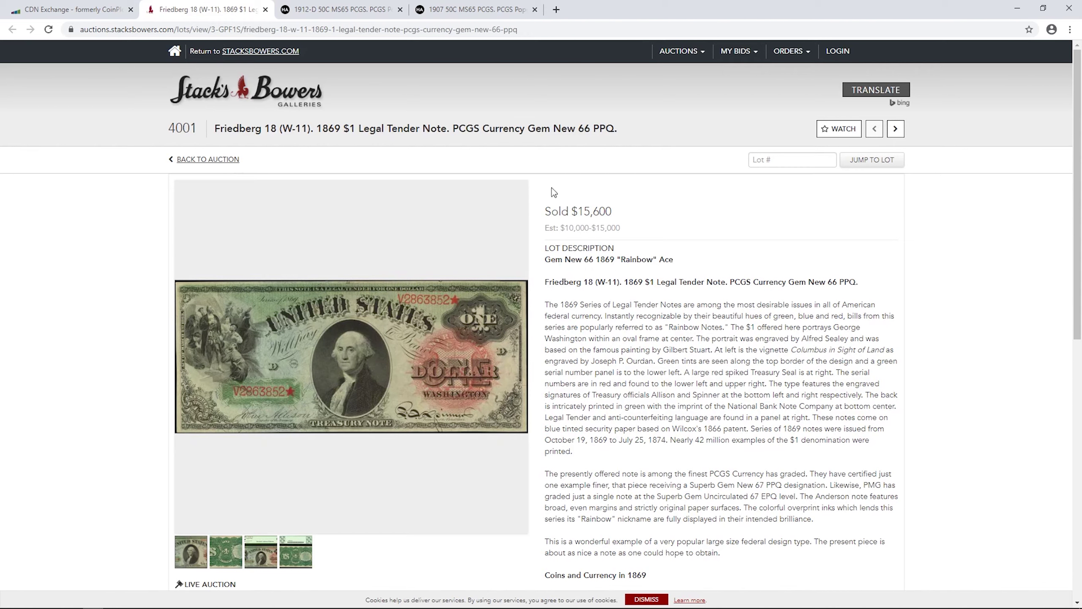
drag(615, 212, 580, 213)
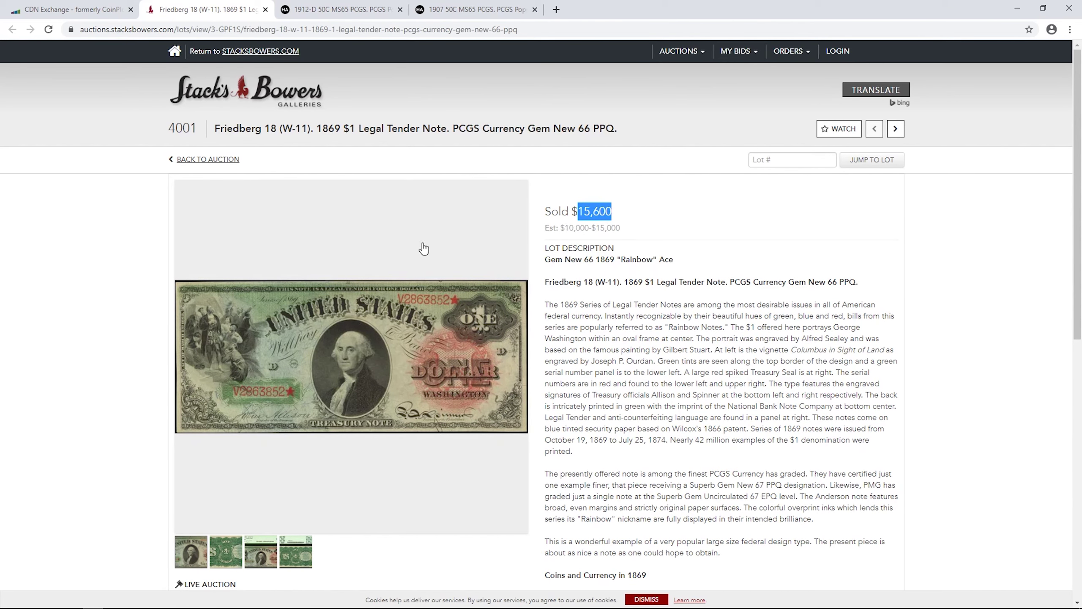
click(72, 13)
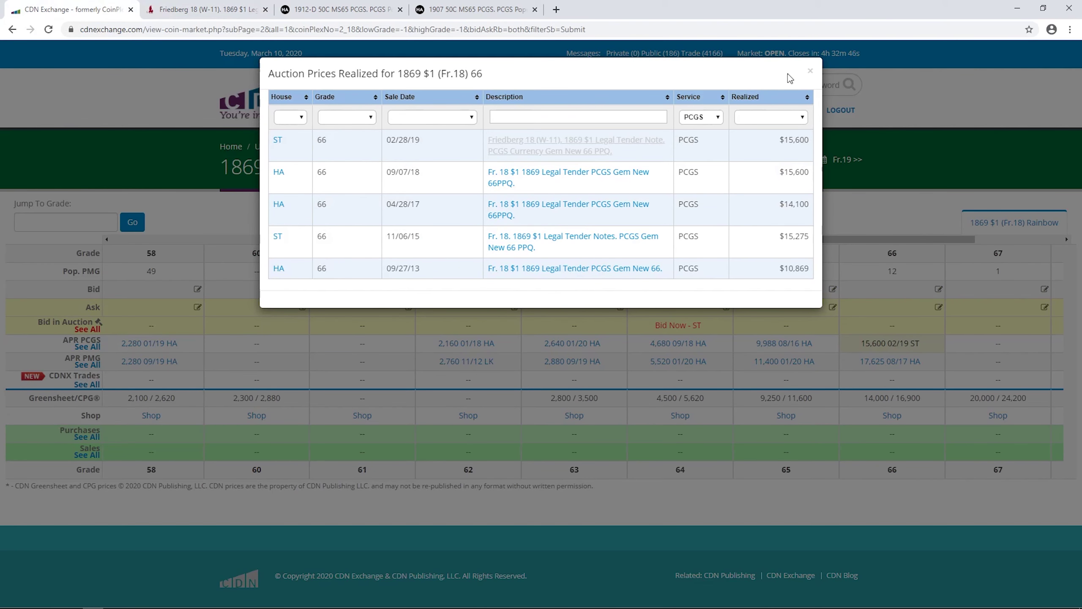
click(810, 71)
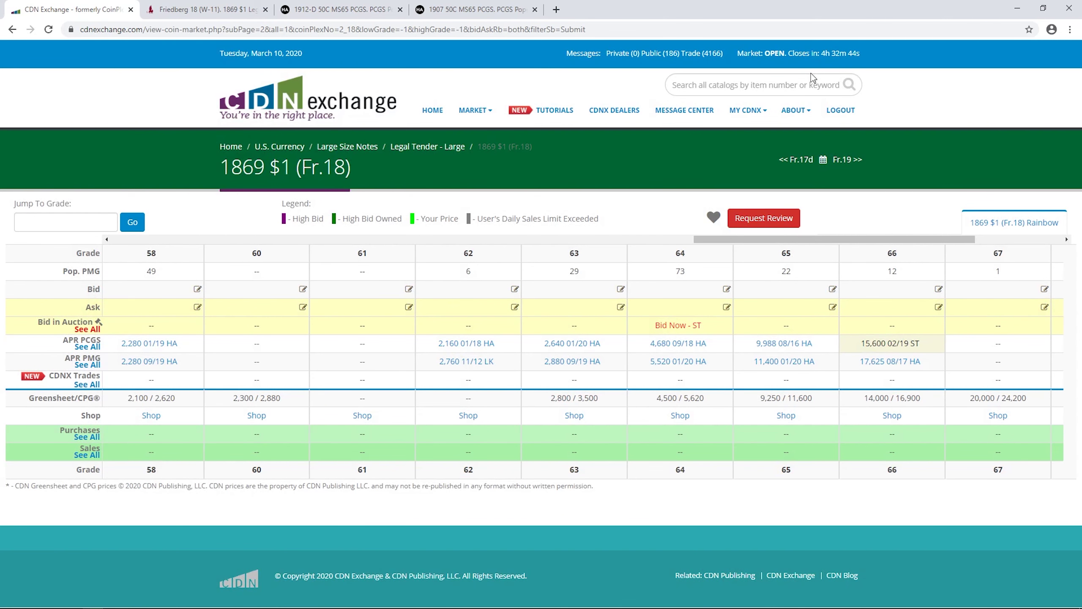